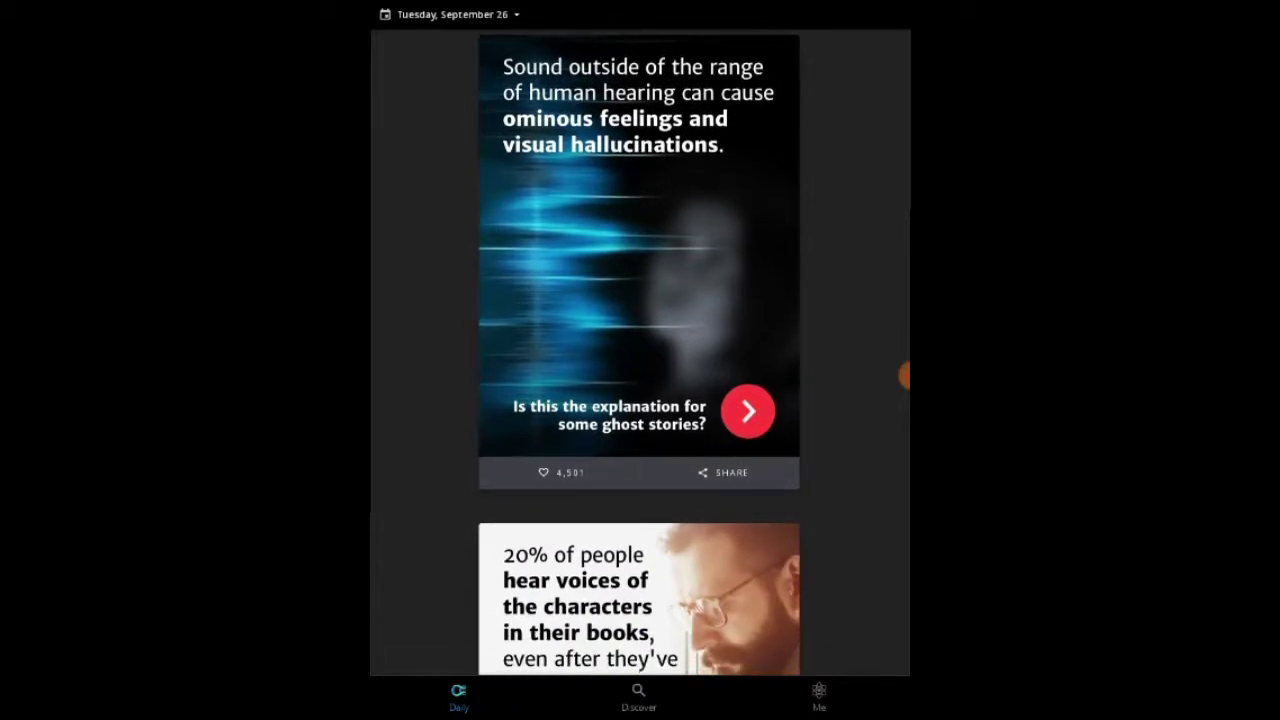
{"action": "scroll", "coordinate": [640, 360], "scroll_direction": "down", "scroll_amount": 5}
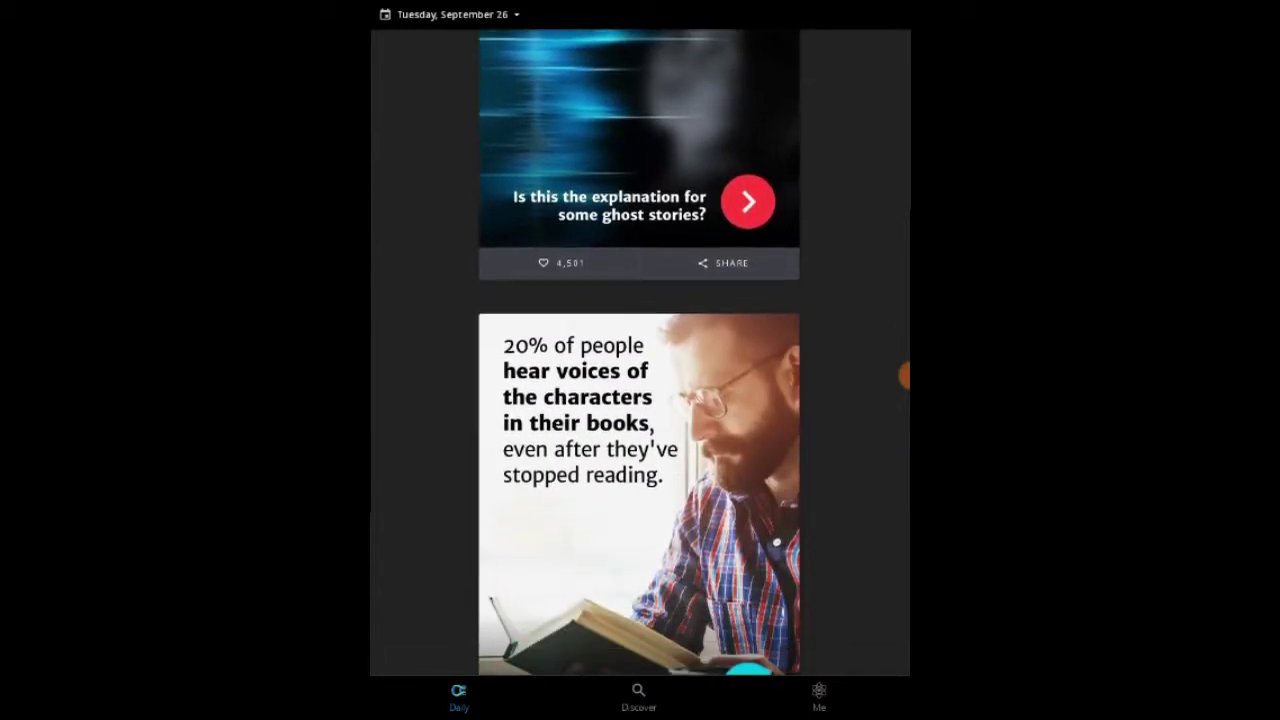
{"action": "scroll", "coordinate": [640, 360], "scroll_direction": "down", "scroll_amount": 5}
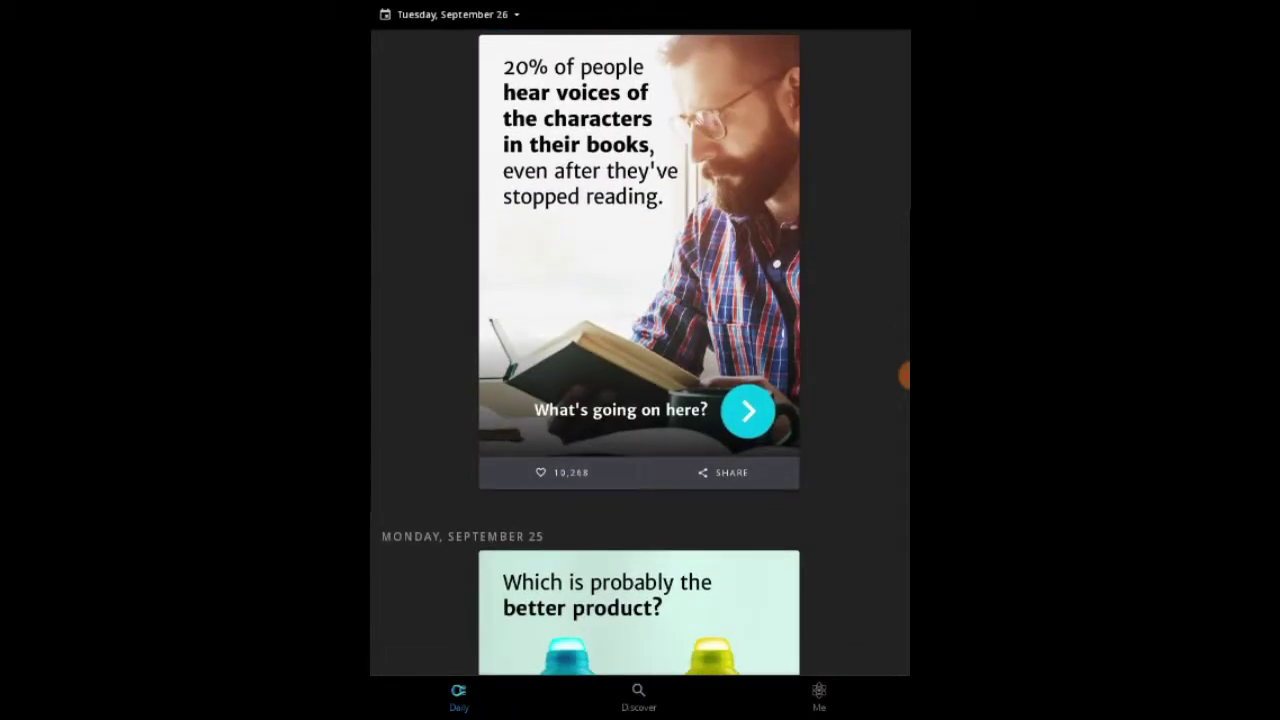
{"action": "scroll", "coordinate": [640, 360], "scroll_direction": "down", "scroll_amount": 5}
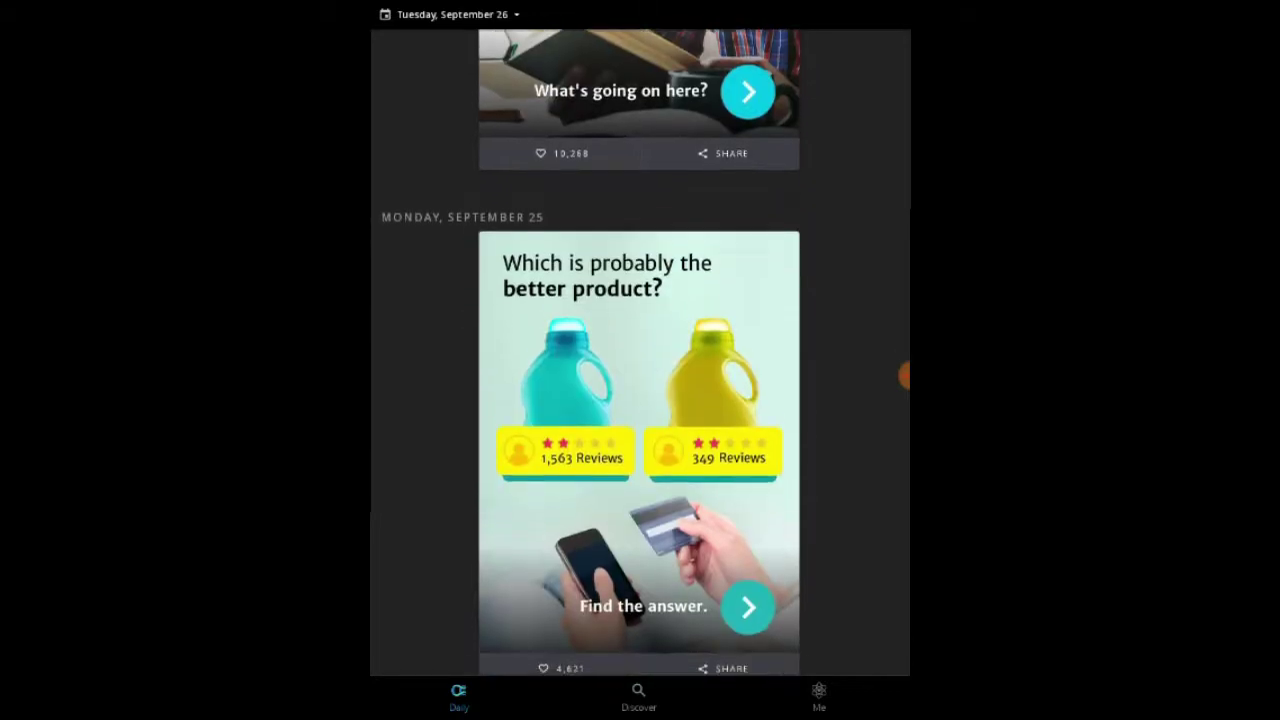
{"action": "scroll", "coordinate": [640, 360], "scroll_direction": "down", "scroll_amount": 4}
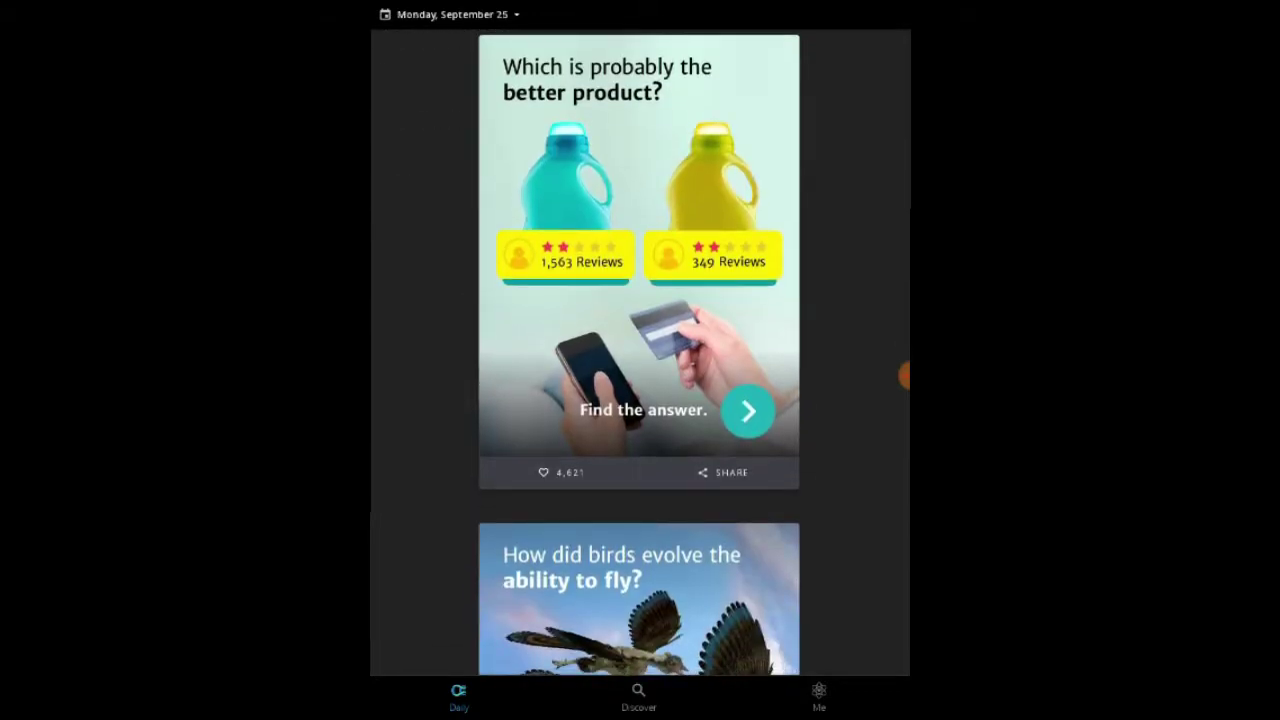
{"action": "scroll", "coordinate": [640, 360], "scroll_direction": "down", "scroll_amount": 4}
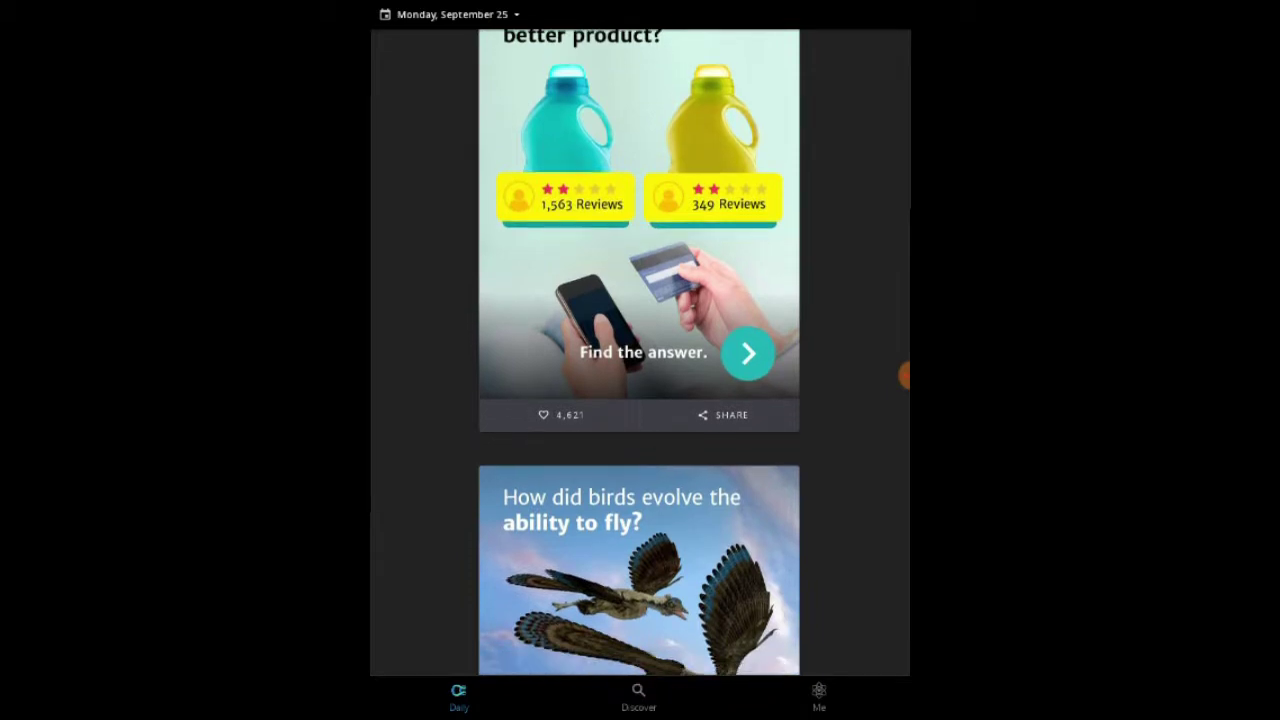
{"action": "scroll", "coordinate": [640, 360], "scroll_direction": "down", "scroll_amount": 5}
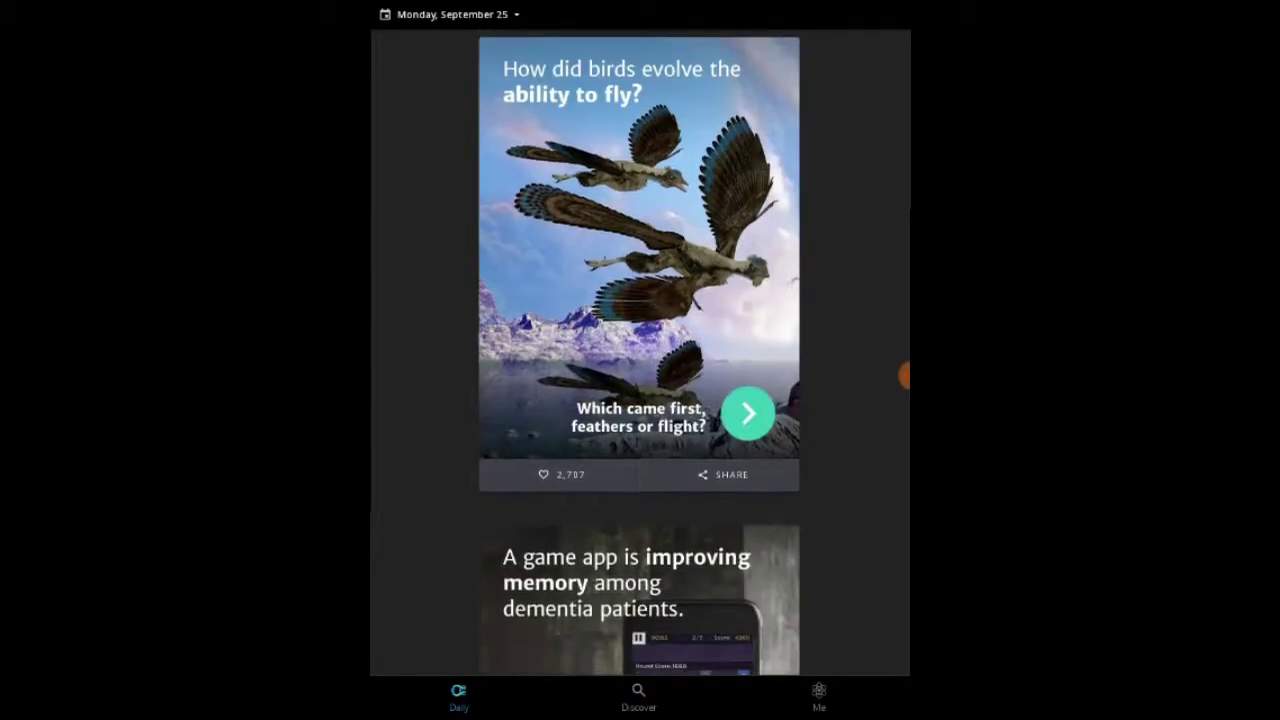
{"action": "scroll", "coordinate": [640, 360], "scroll_direction": "down", "scroll_amount": 5}
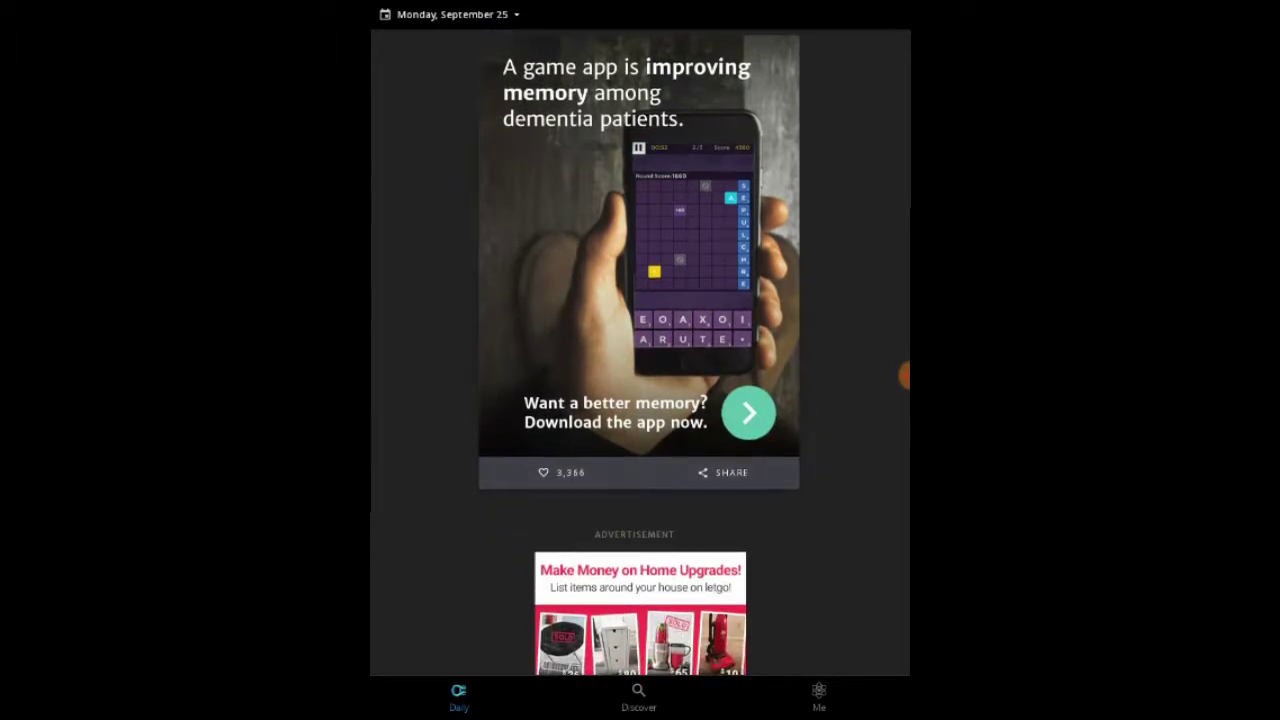
{"action": "scroll", "coordinate": [640, 360], "scroll_direction": "down", "scroll_amount": 5}
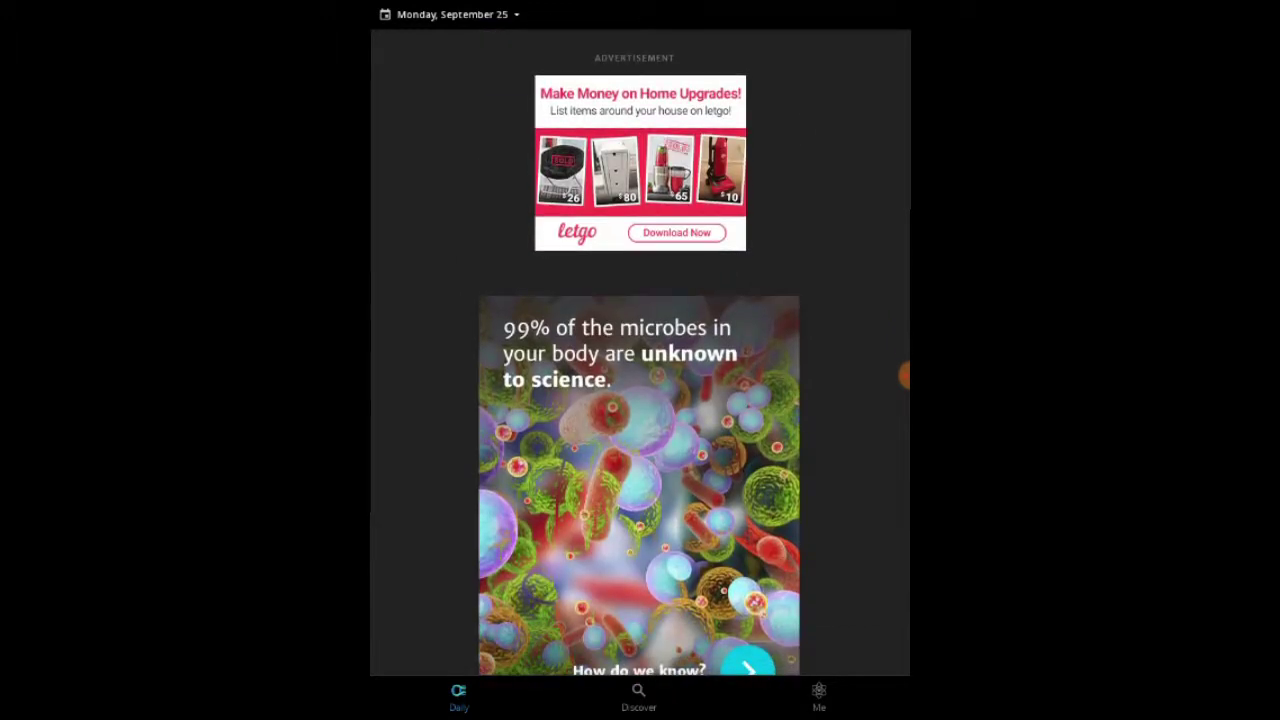
{"action": "scroll", "coordinate": [640, 360], "scroll_direction": "down", "scroll_amount": 5}
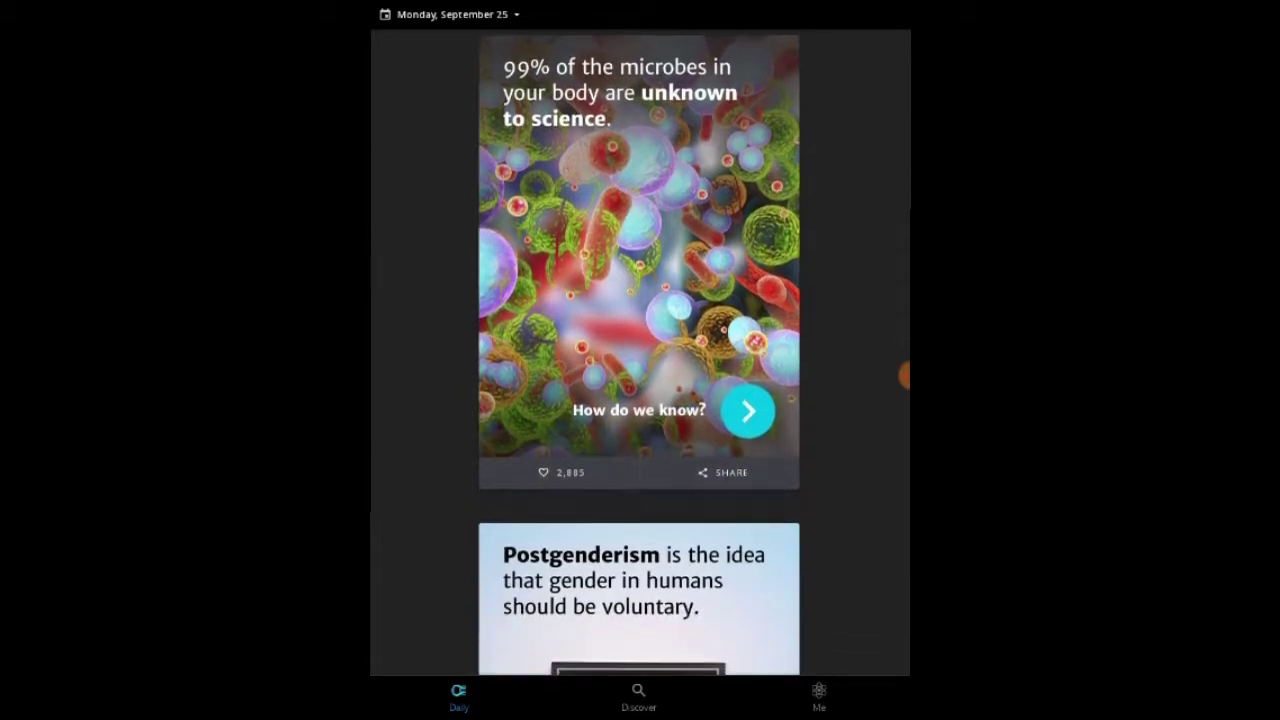
{"action": "scroll", "coordinate": [640, 360], "scroll_direction": "down", "scroll_amount": 5}
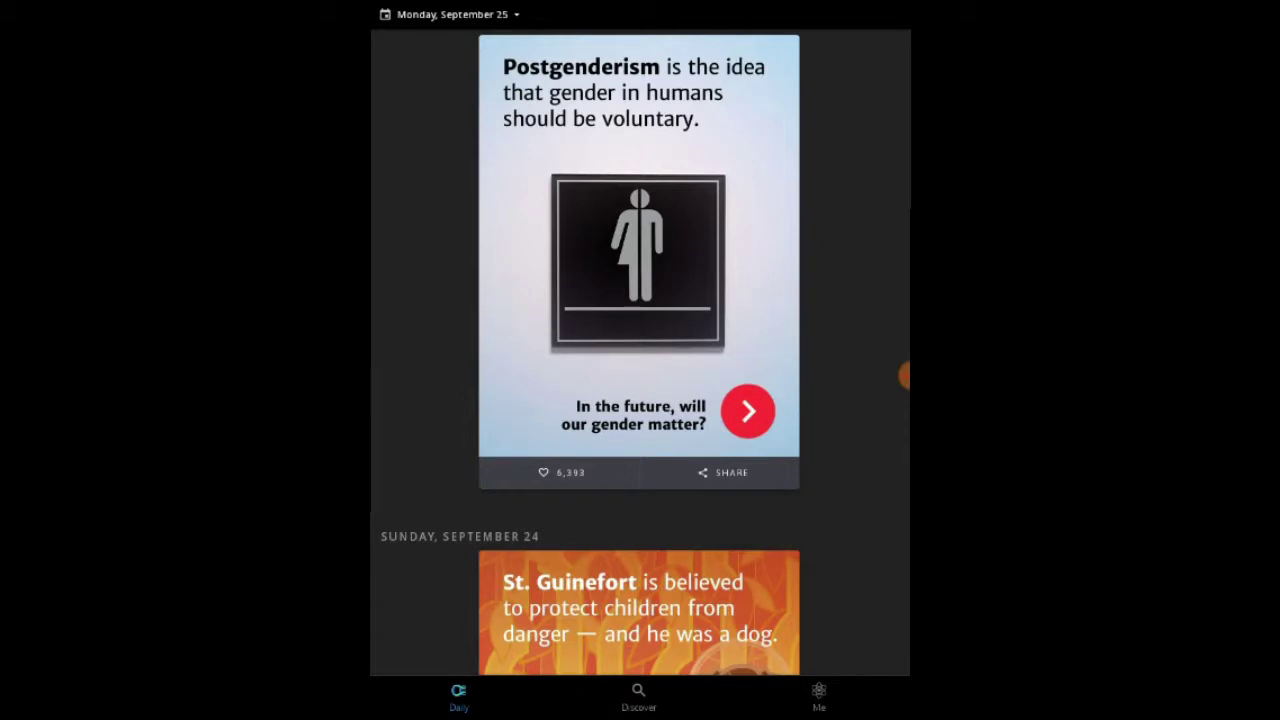
{"action": "scroll", "coordinate": [640, 360], "scroll_direction": "down", "scroll_amount": 2}
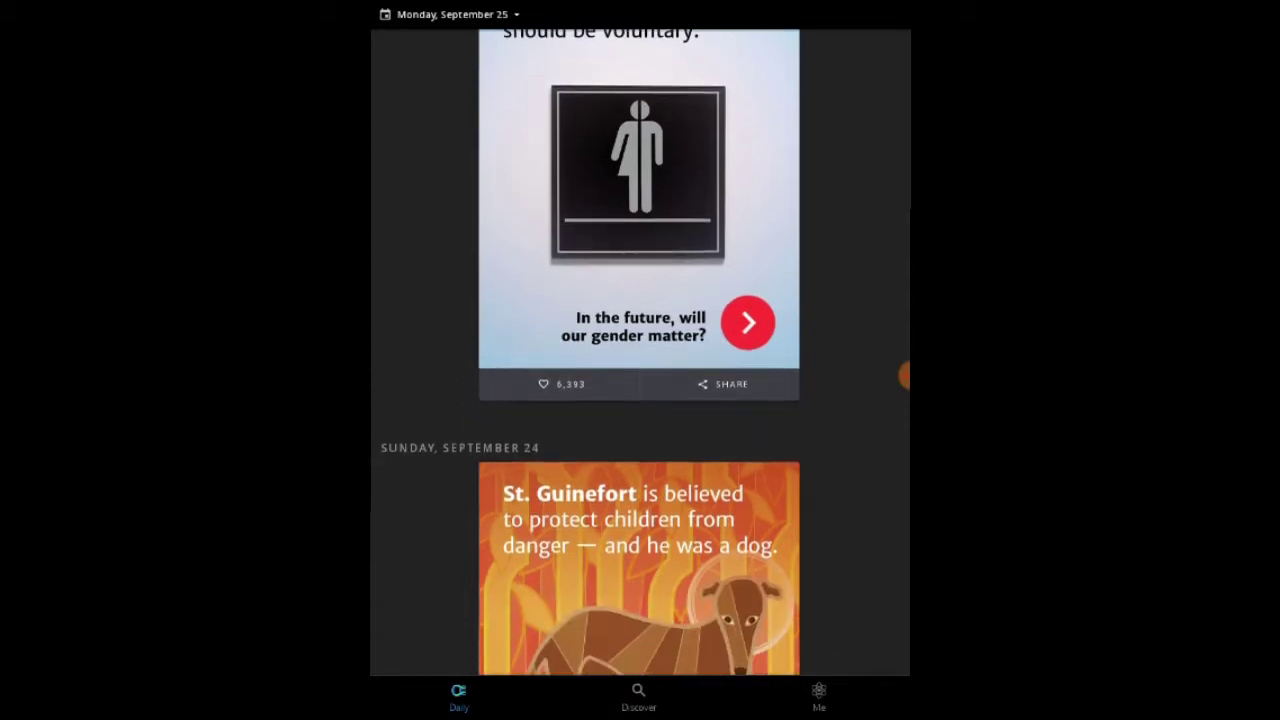
{"action": "scroll", "coordinate": [640, 400], "scroll_direction": "down", "scroll_amount": 5}
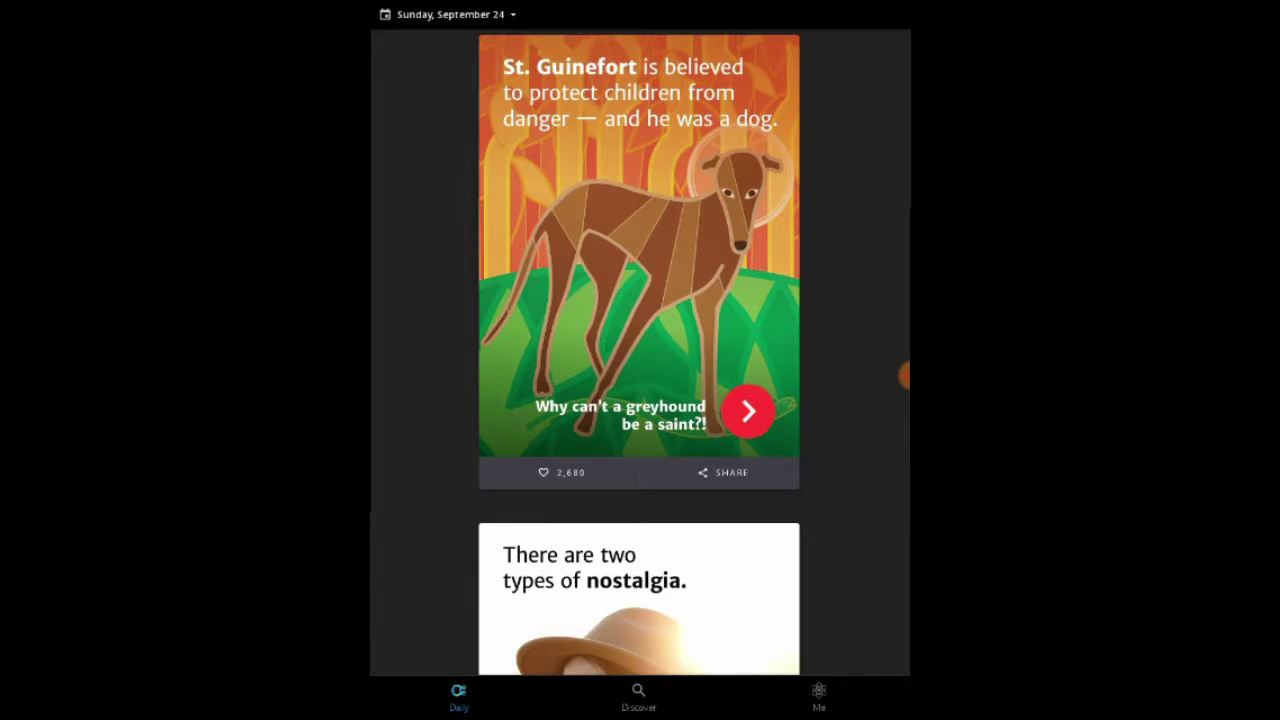
{"action": "scroll", "coordinate": [640, 400], "scroll_direction": "down", "scroll_amount": 5}
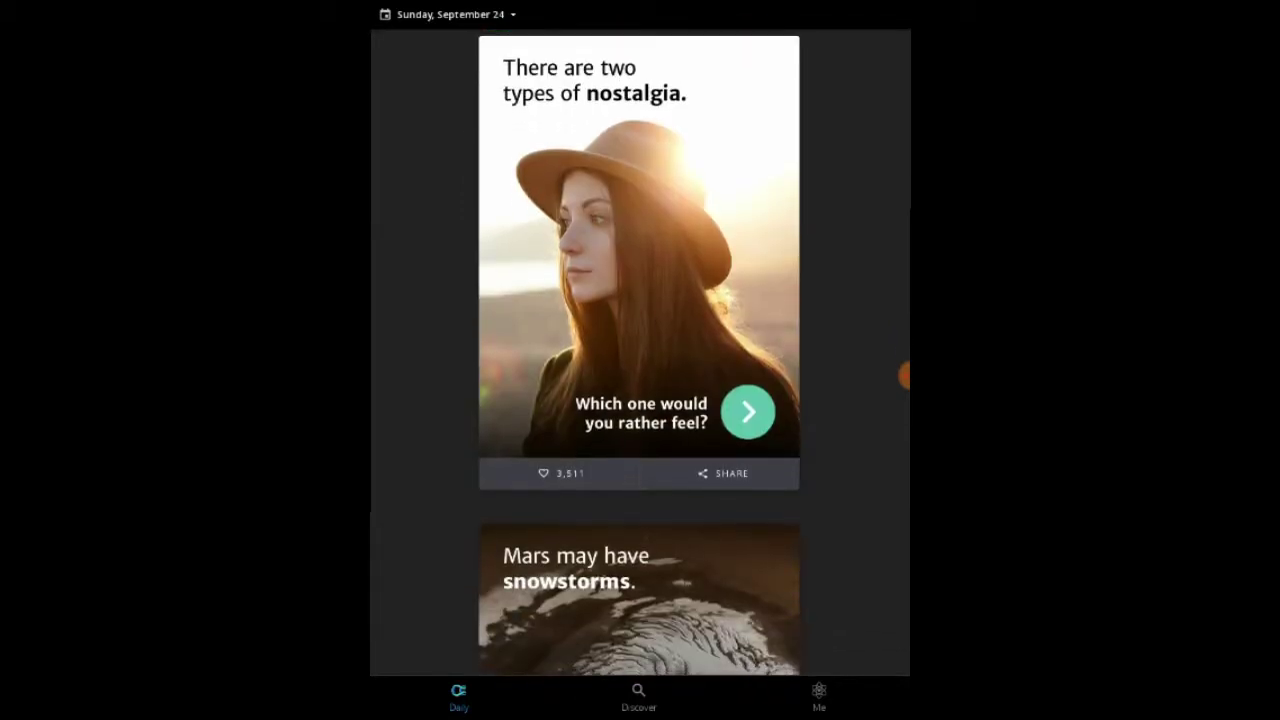
{"action": "scroll", "coordinate": [640, 400], "scroll_direction": "down", "scroll_amount": 5}
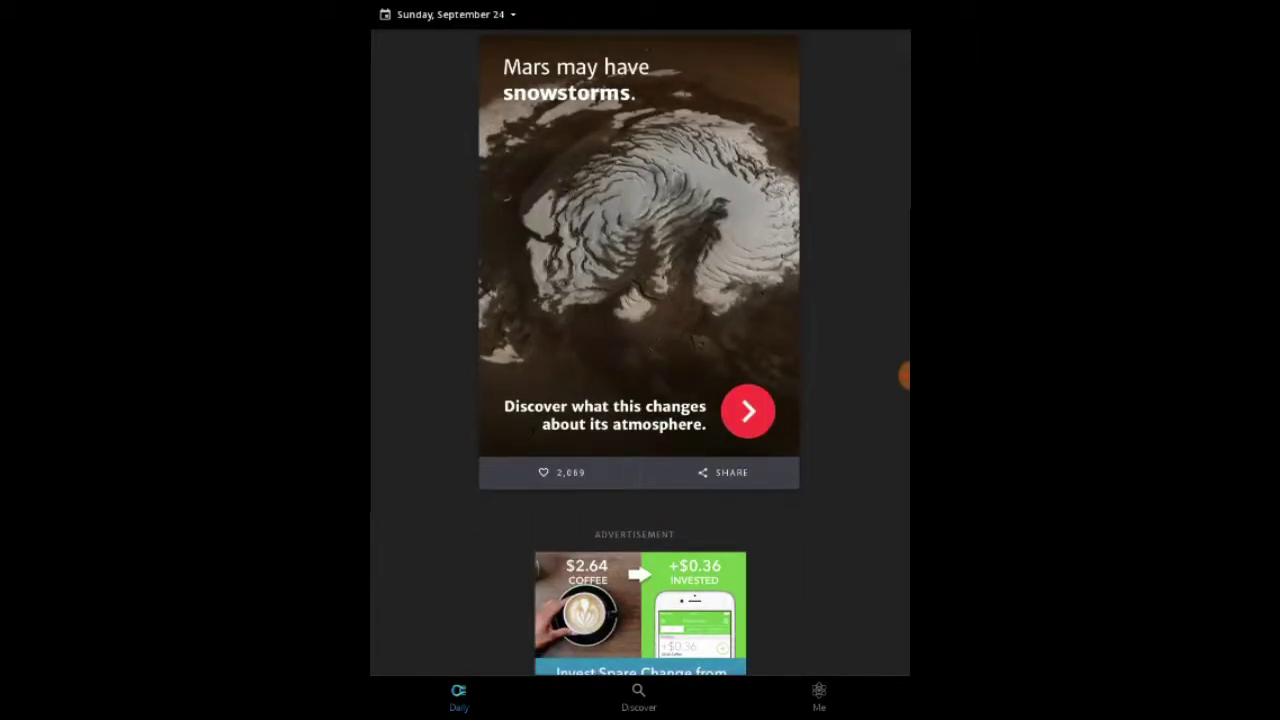
{"action": "scroll", "coordinate": [640, 400], "scroll_direction": "down", "scroll_amount": 5}
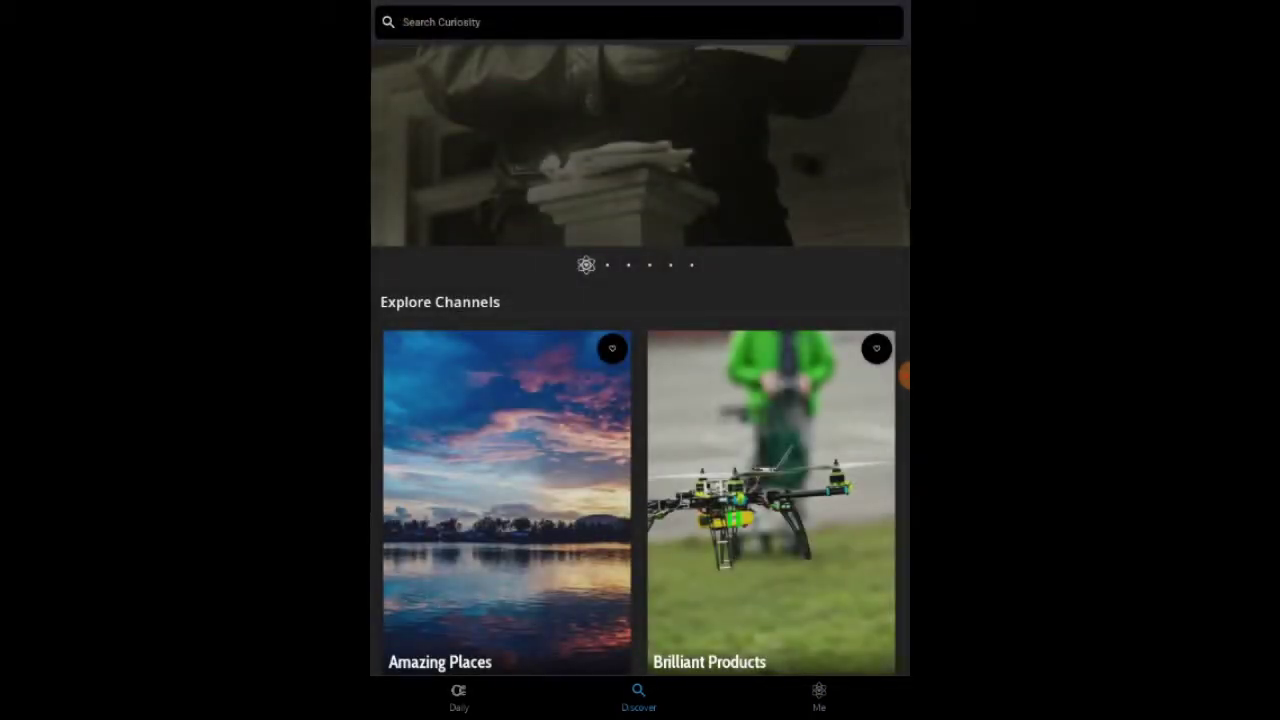
Step: Search Curiosity's articles for 'notes'
{"action": "left_click", "coordinate": [640, 21]}
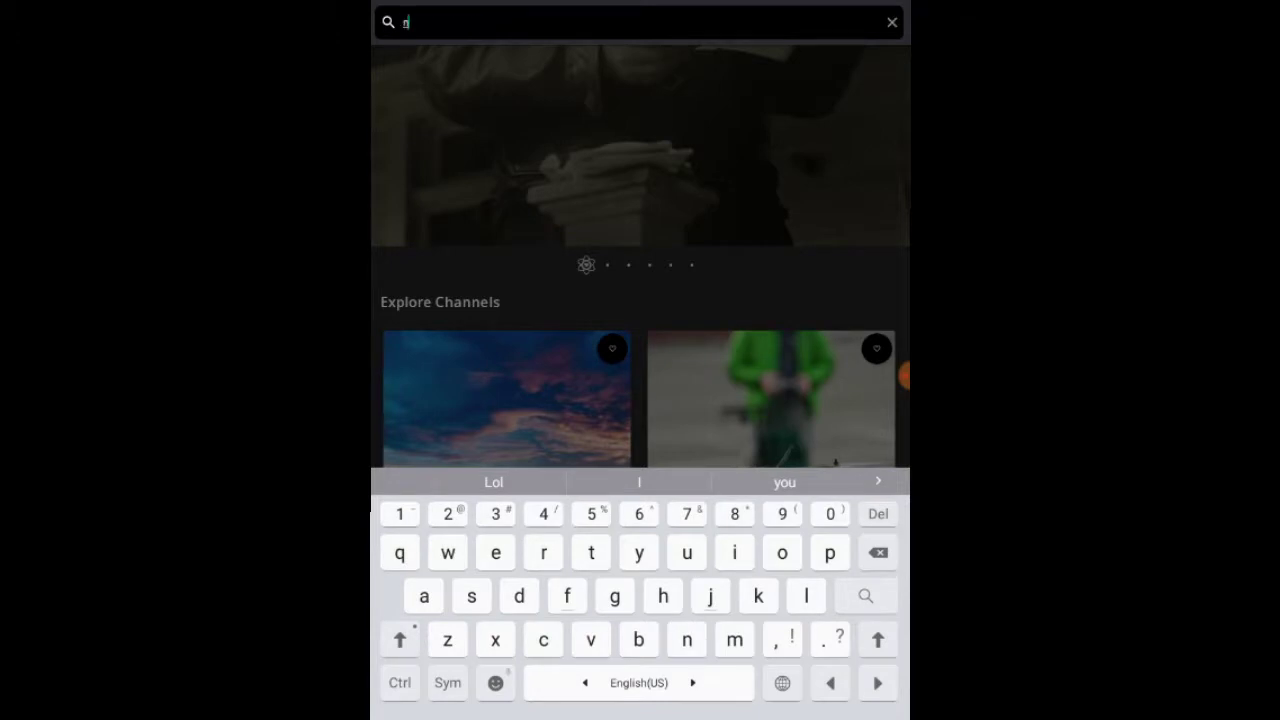
{"action": "type", "text": "not"}
{"action": "left_click", "coordinate": [495, 553]}
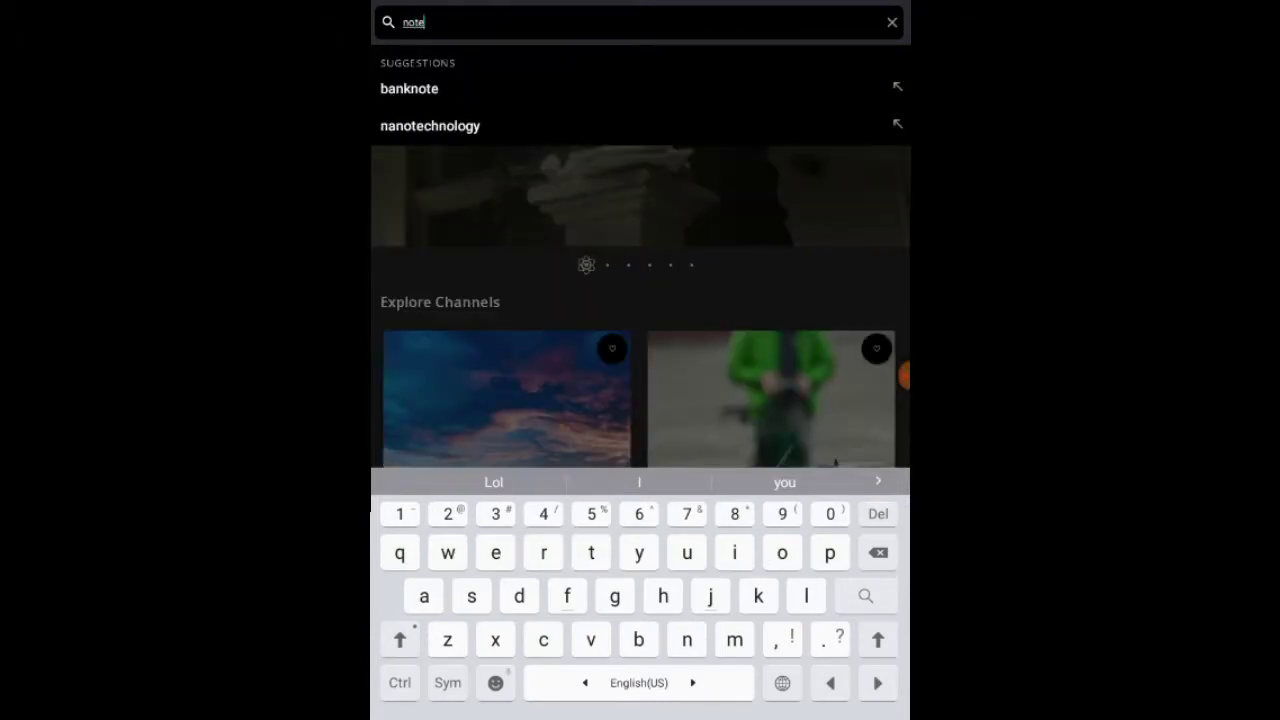
{"action": "left_click", "coordinate": [471, 596]}
{"action": "left_click", "coordinate": [866, 596]}
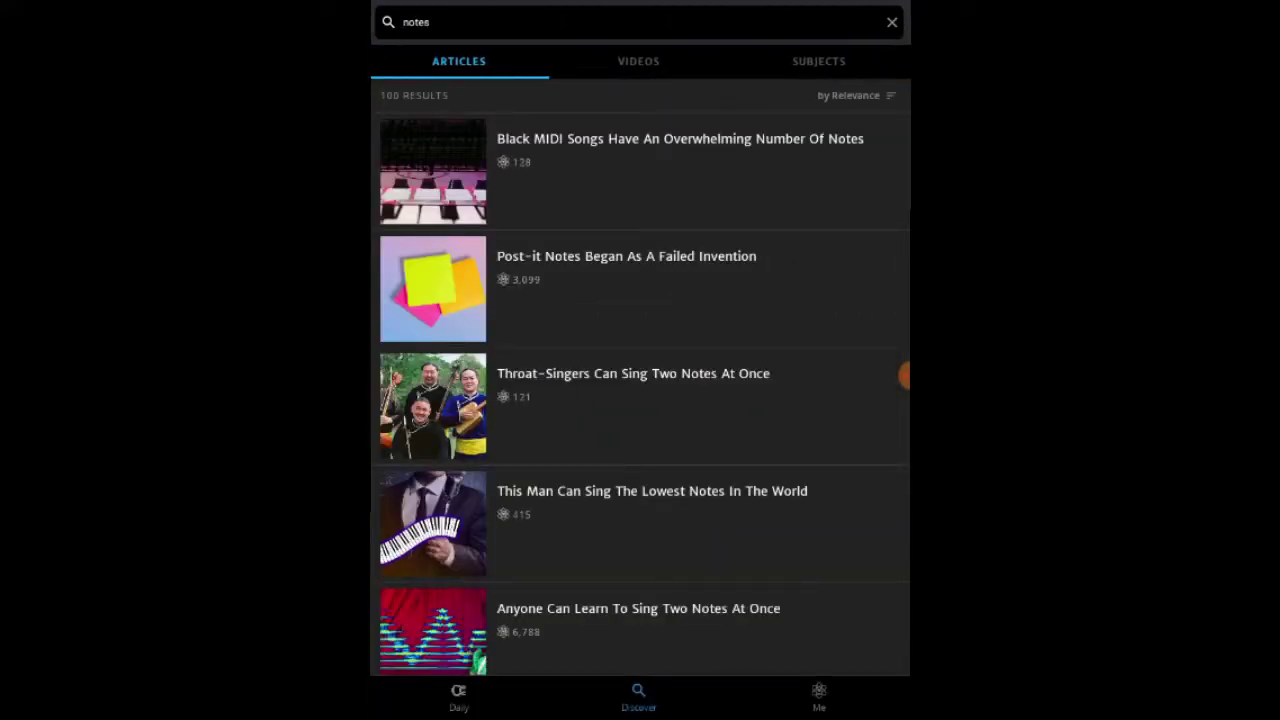
{"action": "scroll", "coordinate": [640, 400], "scroll_direction": "down", "scroll_amount": 2}
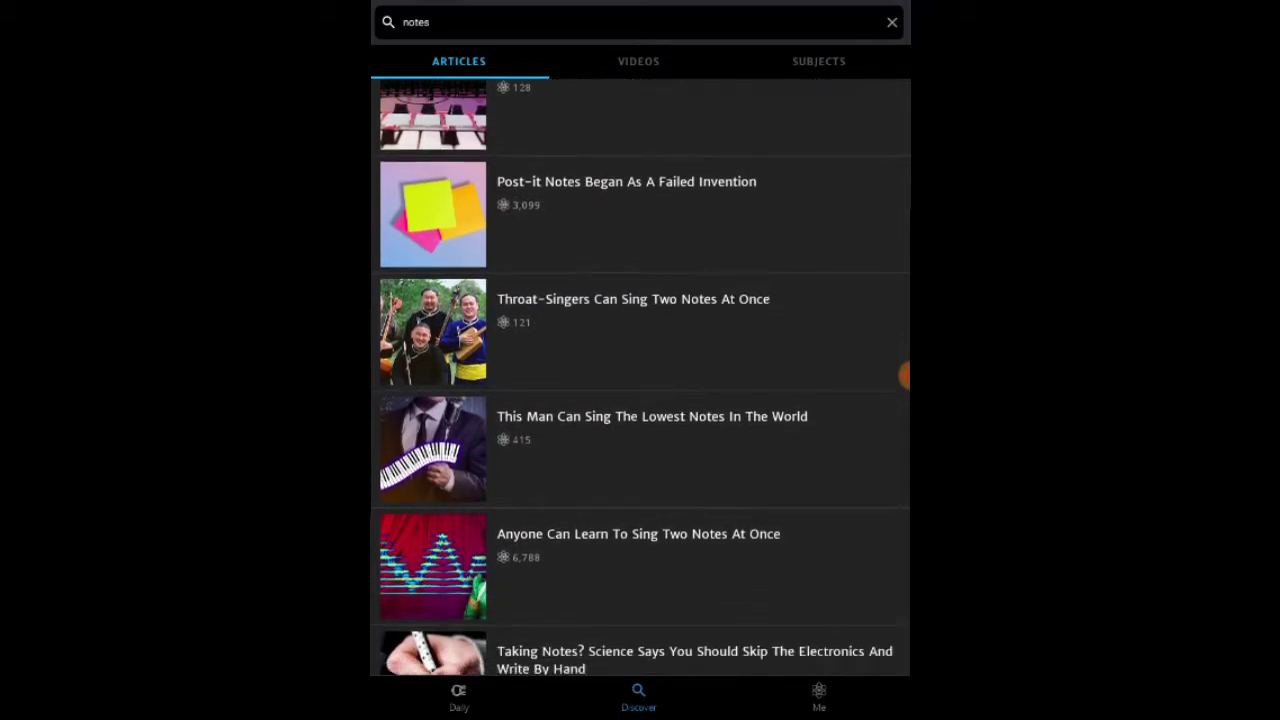
{"action": "scroll", "coordinate": [640, 400], "scroll_direction": "down", "scroll_amount": 2}
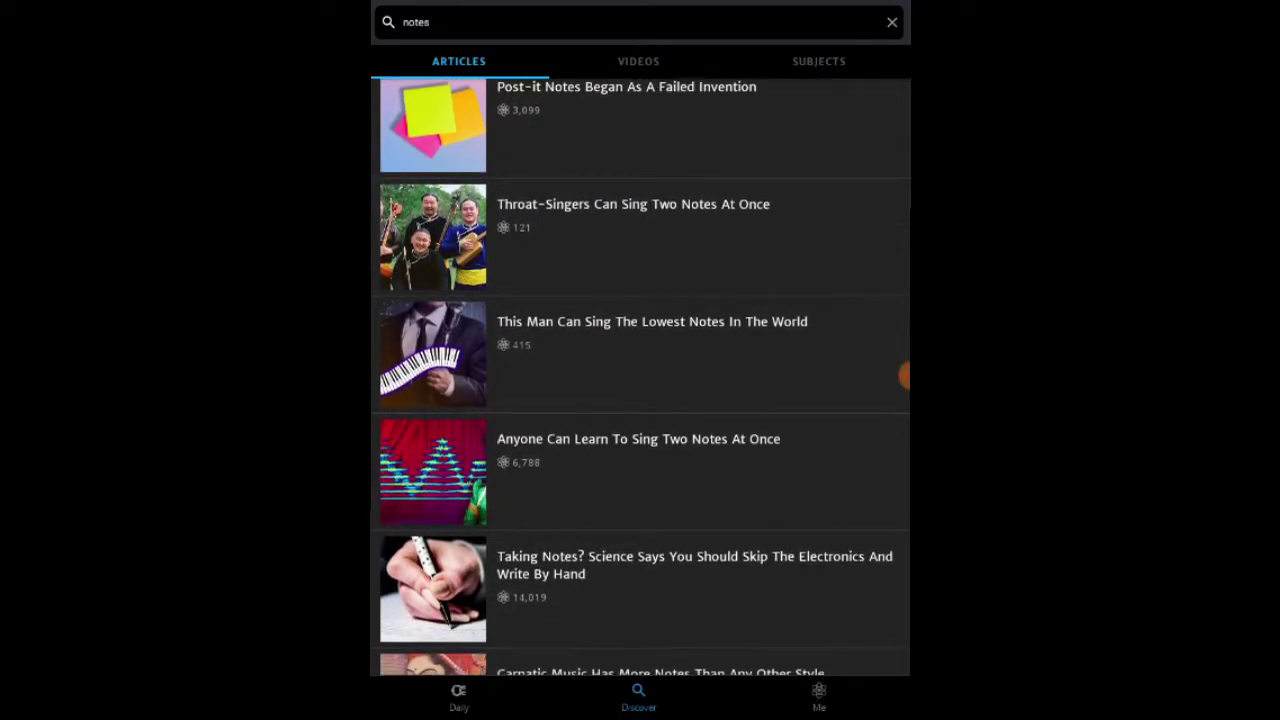
{"action": "scroll", "coordinate": [640, 400], "scroll_direction": "down", "scroll_amount": 2}
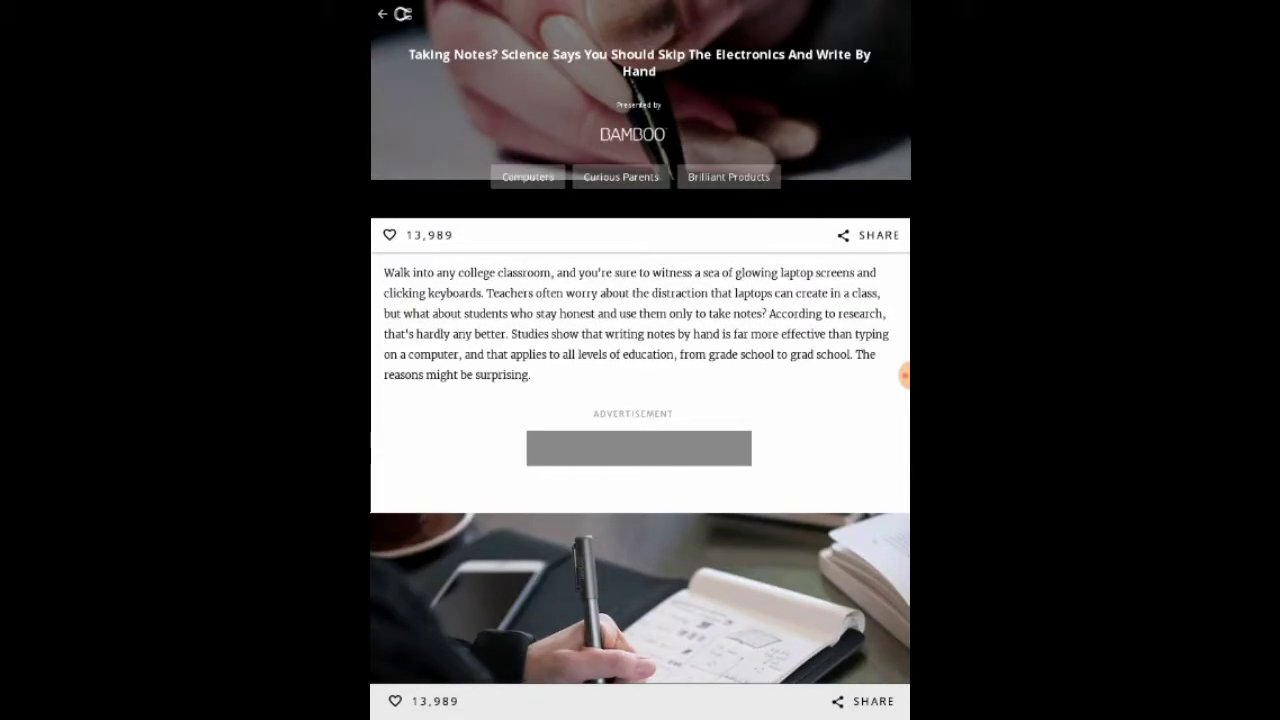
{"action": "scroll", "coordinate": [640, 360], "scroll_direction": "down", "scroll_amount": 1}
{"action": "scroll", "coordinate": [640, 360], "scroll_direction": "up", "scroll_amount": 1}
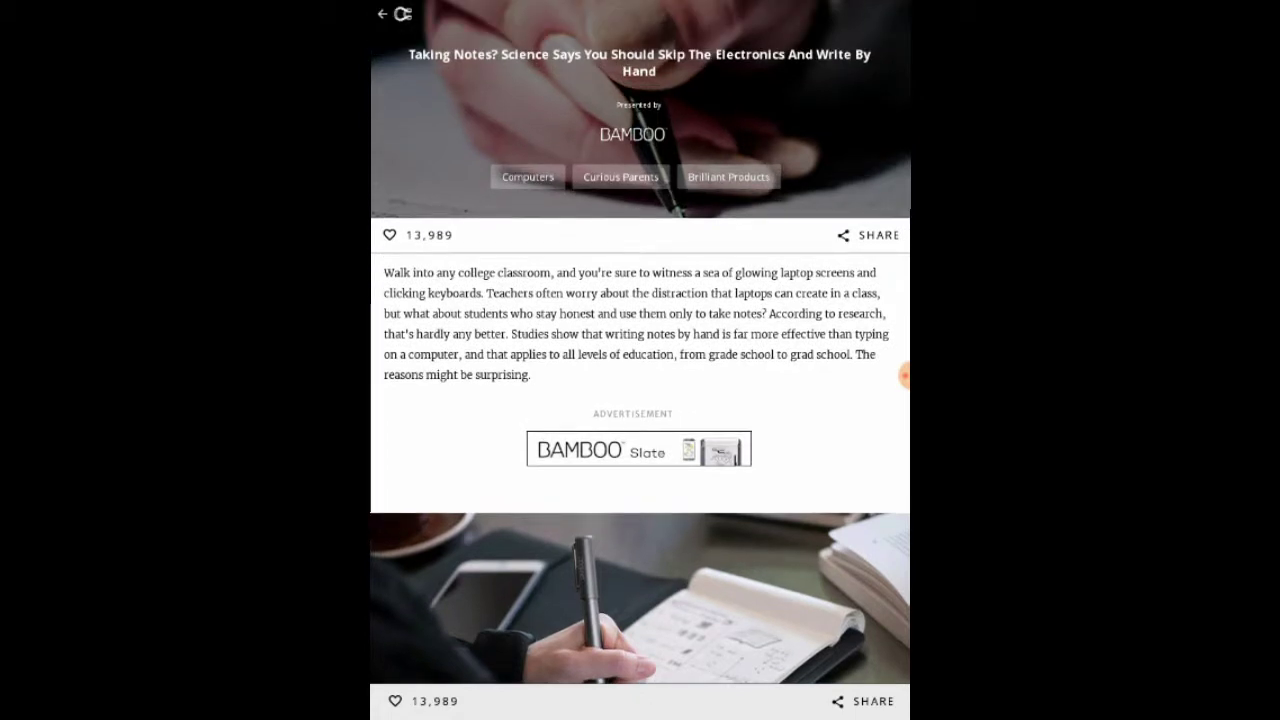
{"action": "scroll", "coordinate": [640, 360], "scroll_direction": "down", "scroll_amount": 2}
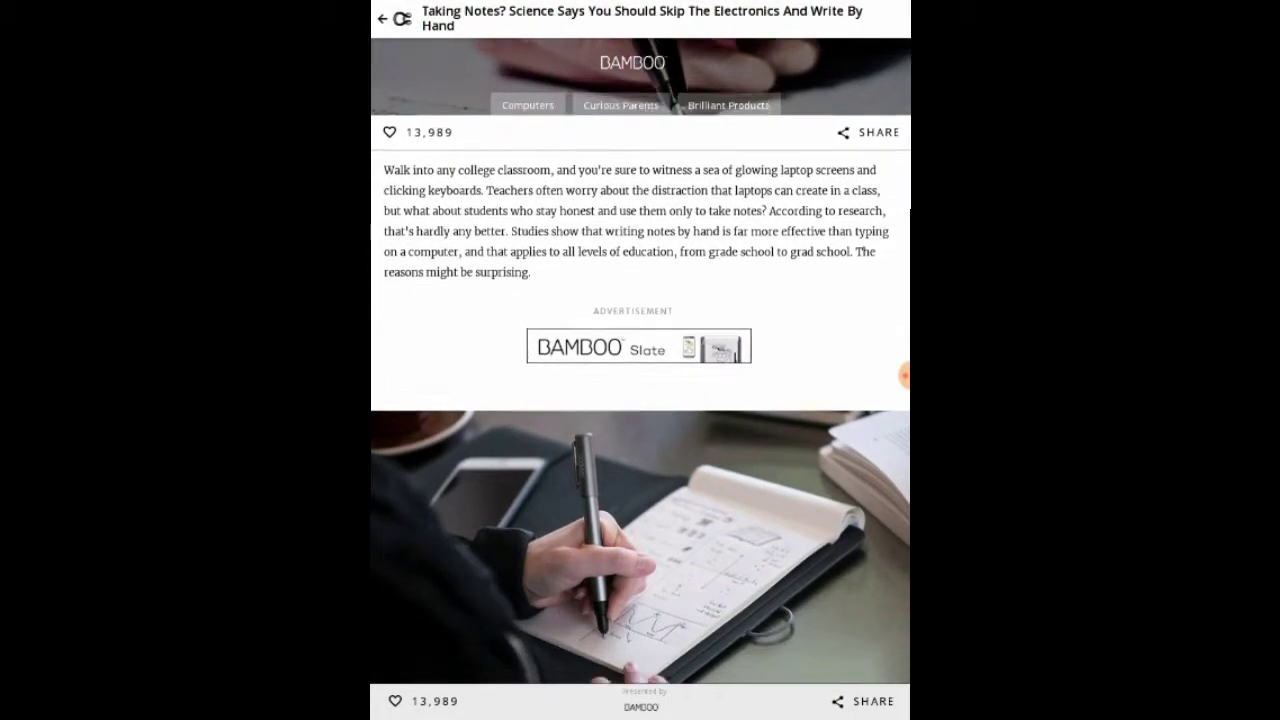
{"action": "scroll", "coordinate": [640, 360], "scroll_direction": "down", "scroll_amount": 3}
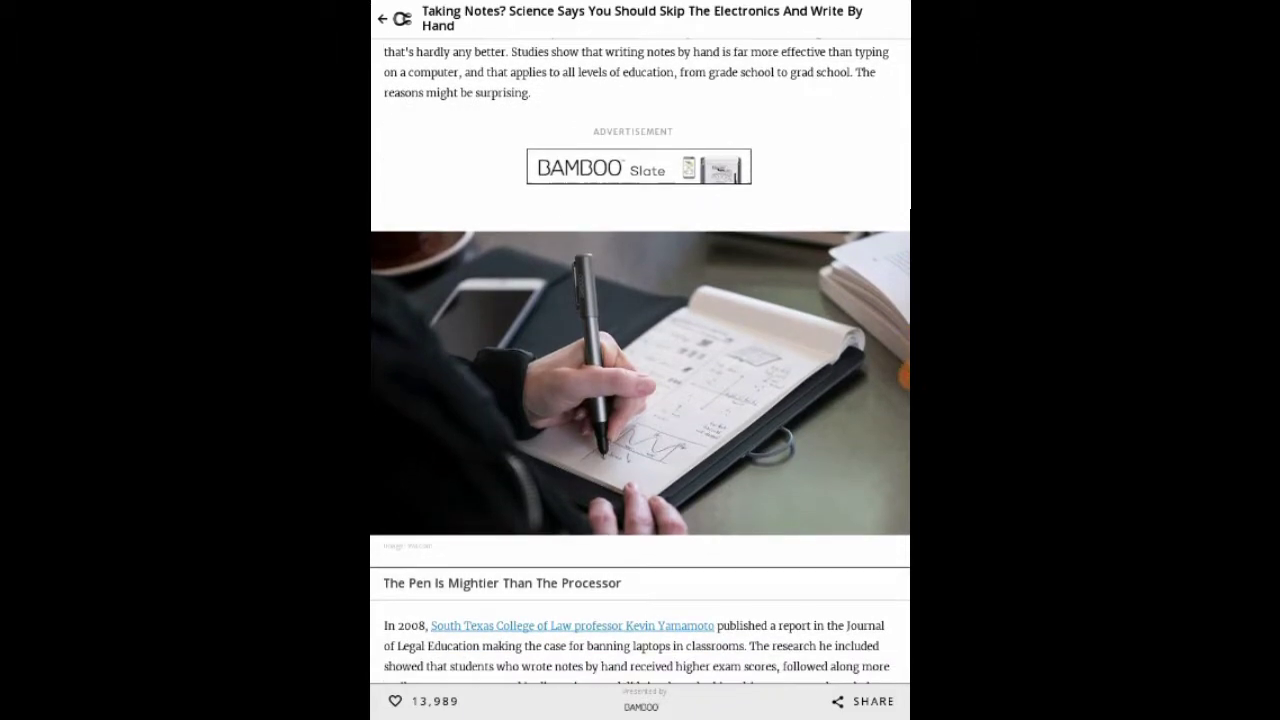
{"action": "scroll", "coordinate": [640, 360], "scroll_direction": "down", "scroll_amount": 5}
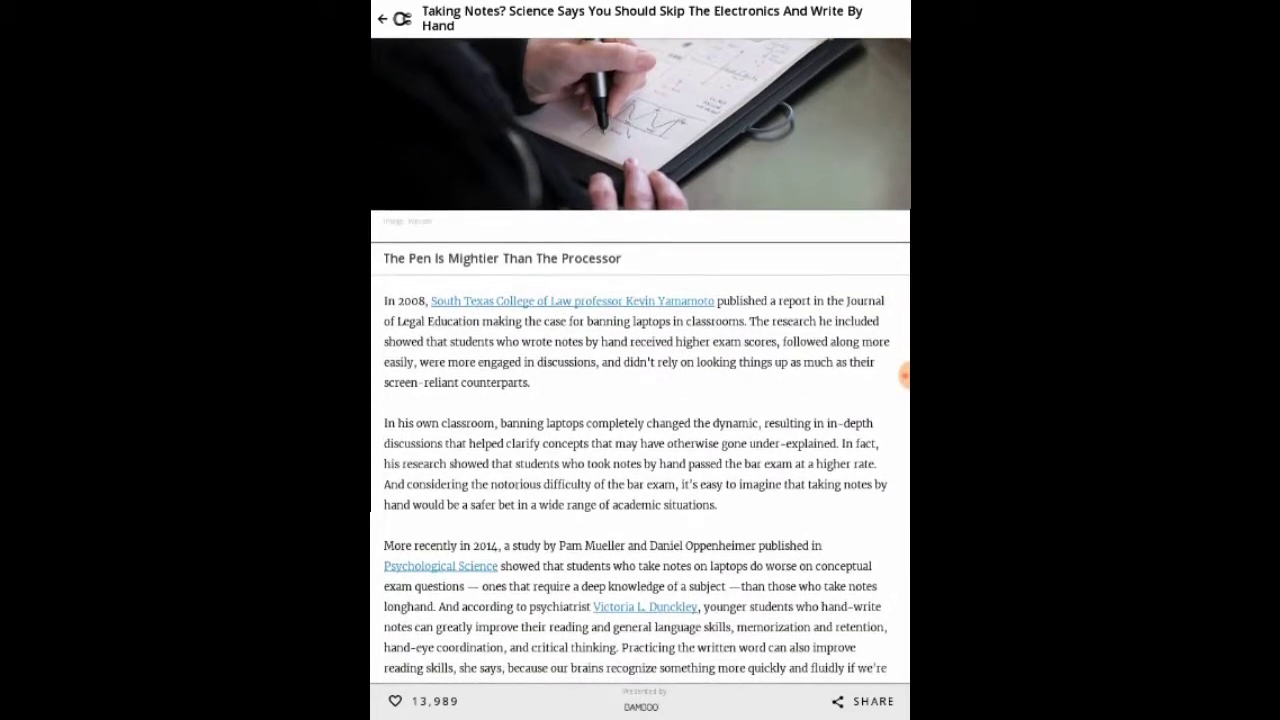
{"action": "scroll", "coordinate": [640, 360], "scroll_direction": "down", "scroll_amount": 2}
{"action": "scroll", "coordinate": [640, 360], "scroll_direction": "down", "scroll_amount": 5}
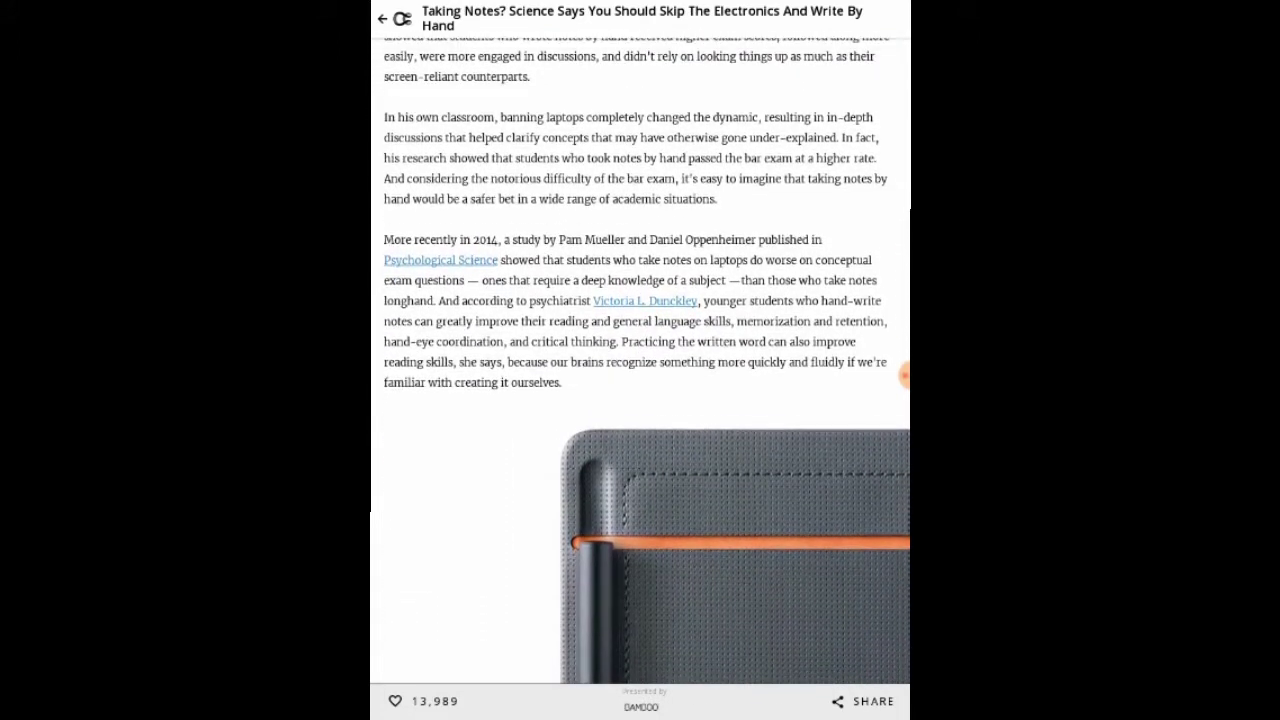
{"action": "scroll", "coordinate": [640, 360], "scroll_direction": "down", "scroll_amount": 5}
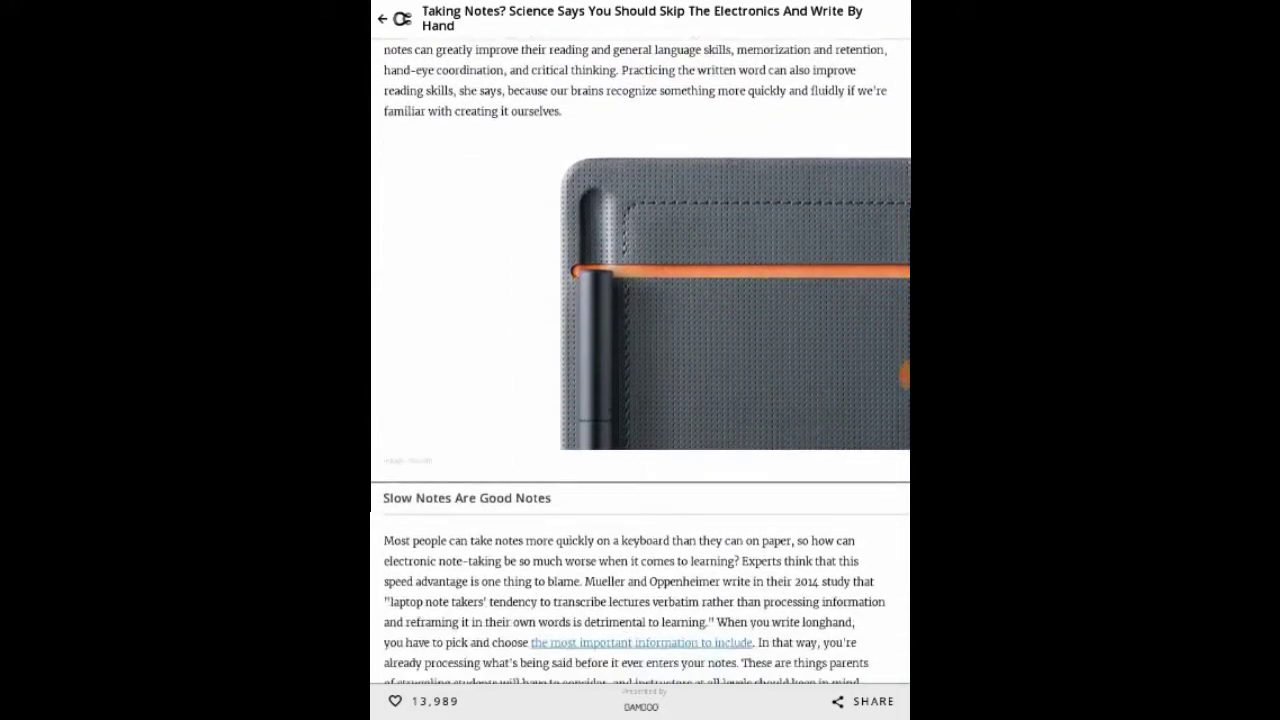
{"action": "scroll", "coordinate": [640, 360], "scroll_direction": "down", "scroll_amount": 5}
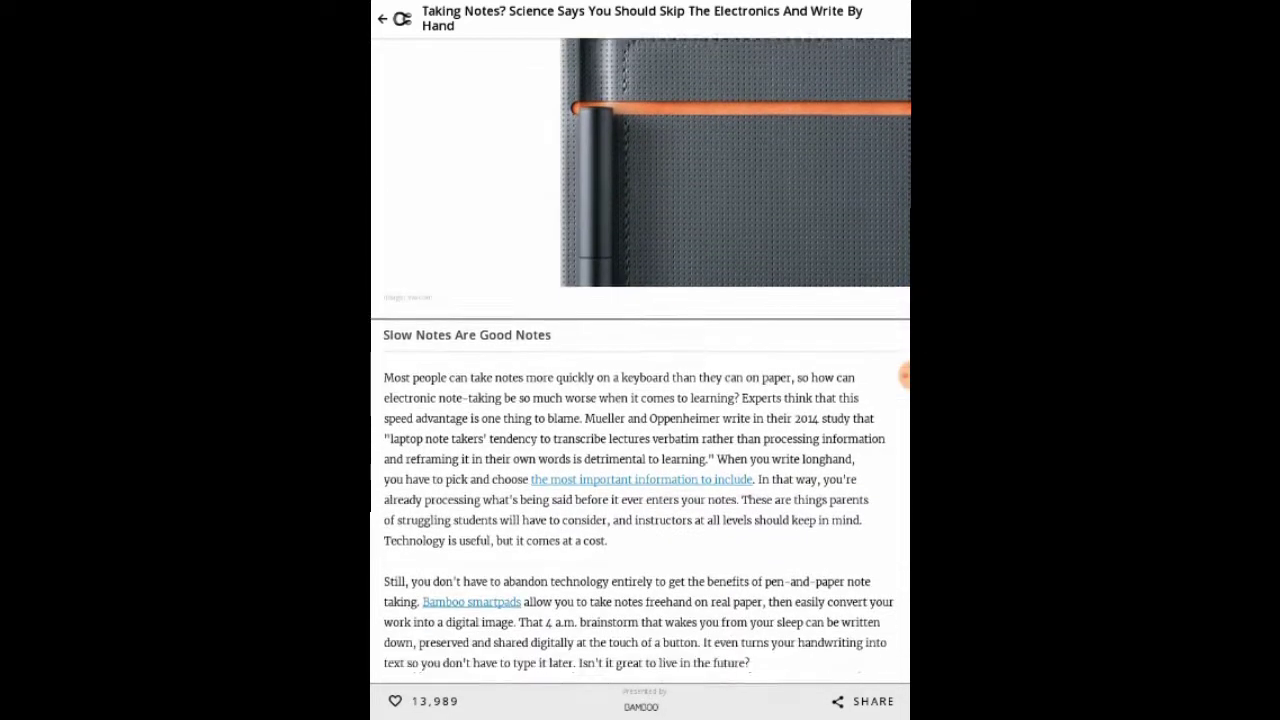
{"action": "scroll", "coordinate": [640, 360], "scroll_direction": "down", "scroll_amount": 2}
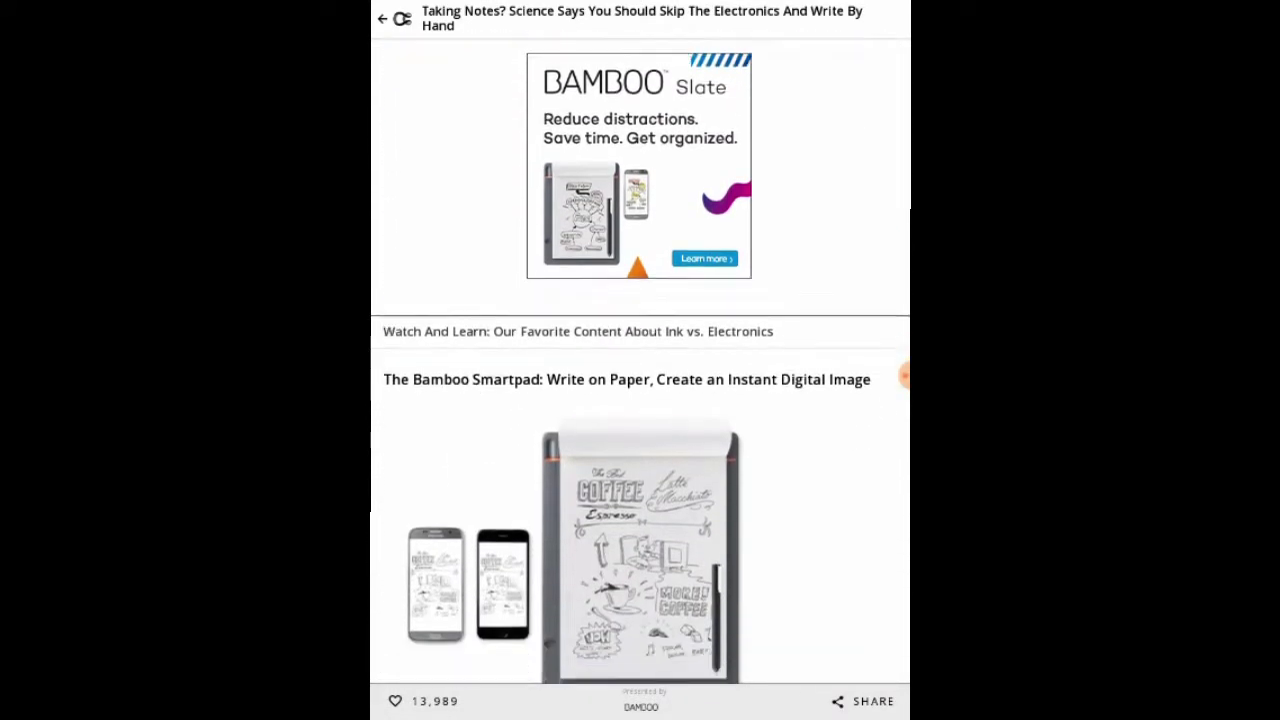
{"action": "scroll", "coordinate": [640, 360], "scroll_direction": "down", "scroll_amount": 3}
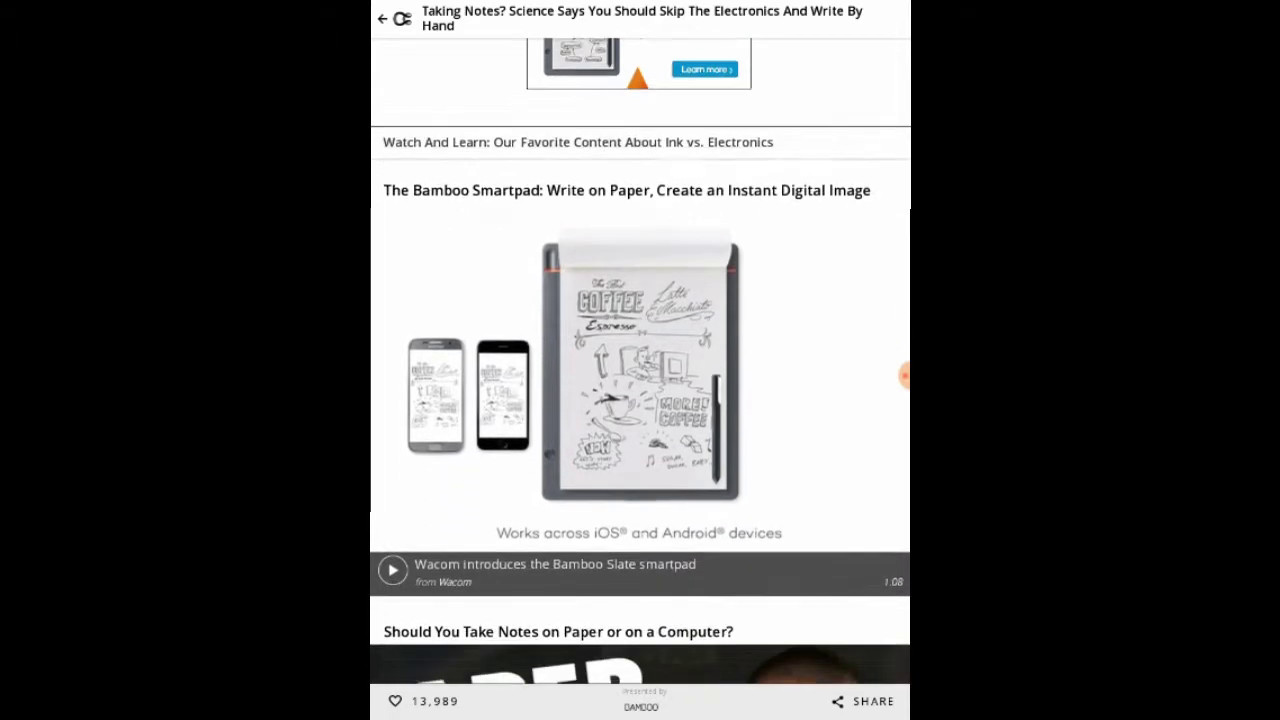
{"action": "scroll", "coordinate": [640, 360], "scroll_direction": "down", "scroll_amount": 4}
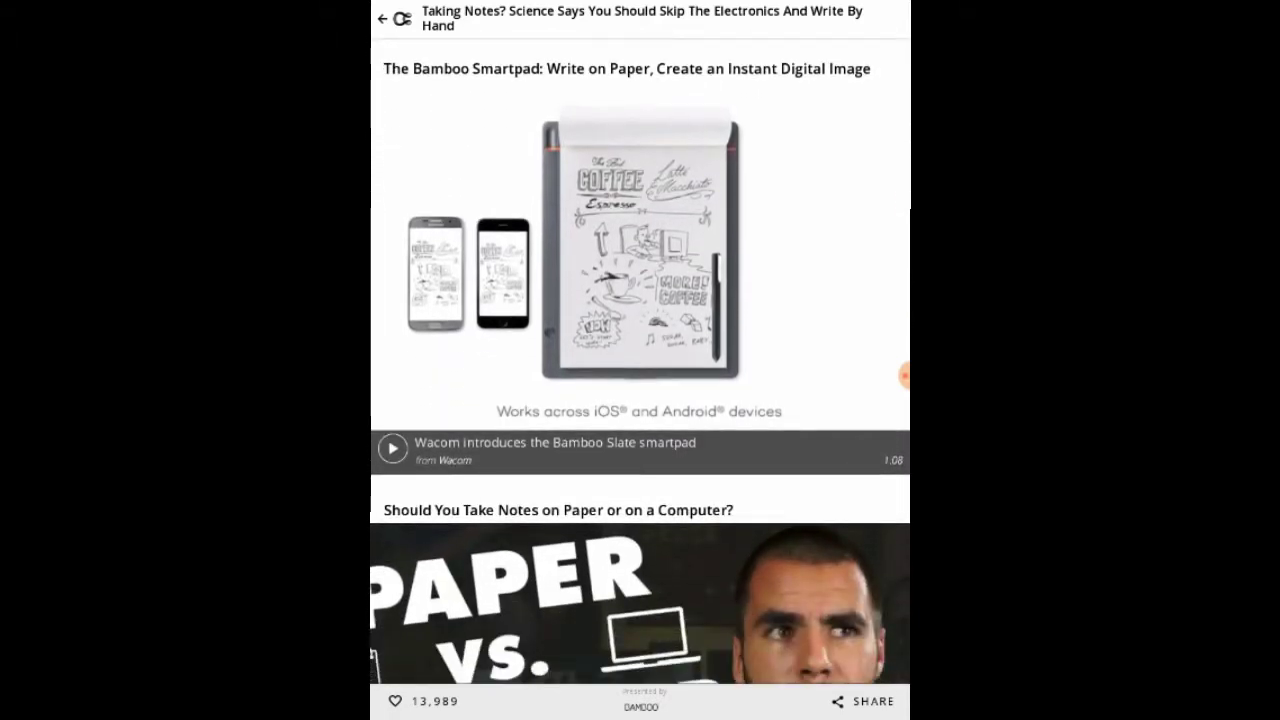
{"action": "scroll", "coordinate": [640, 360], "scroll_direction": "down", "scroll_amount": 2}
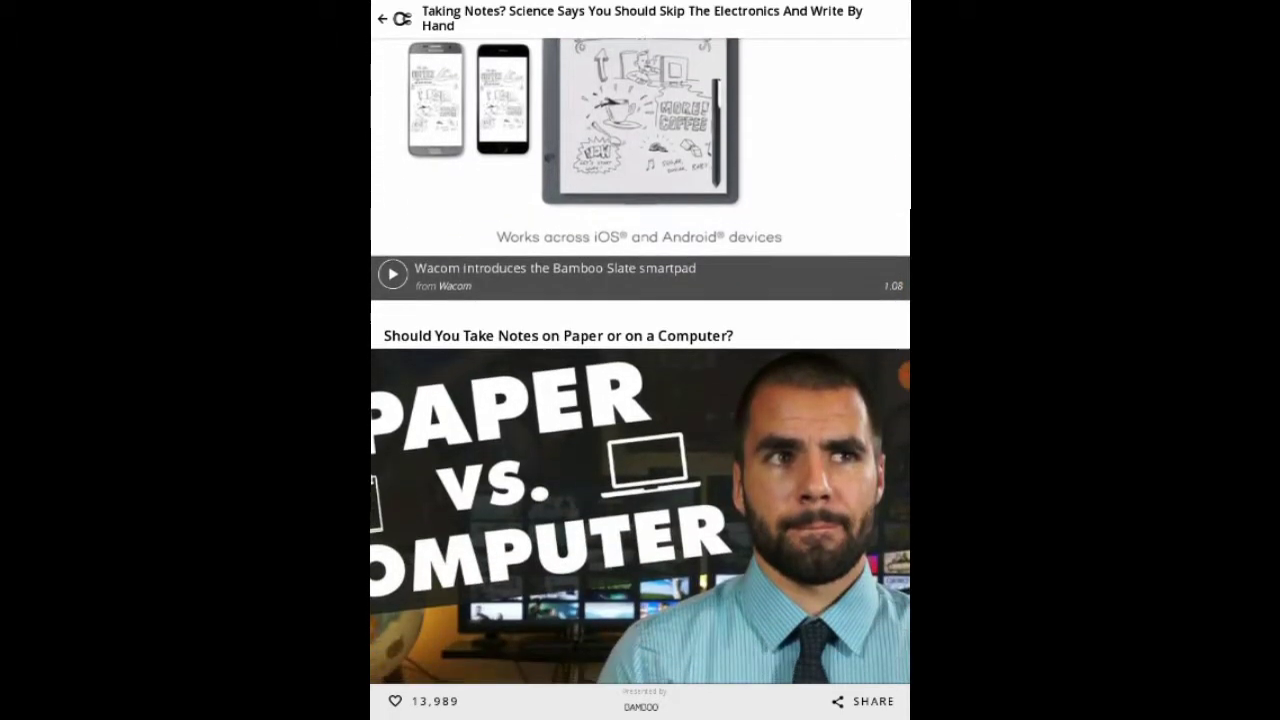
{"action": "scroll", "coordinate": [640, 360], "scroll_direction": "down", "scroll_amount": 5}
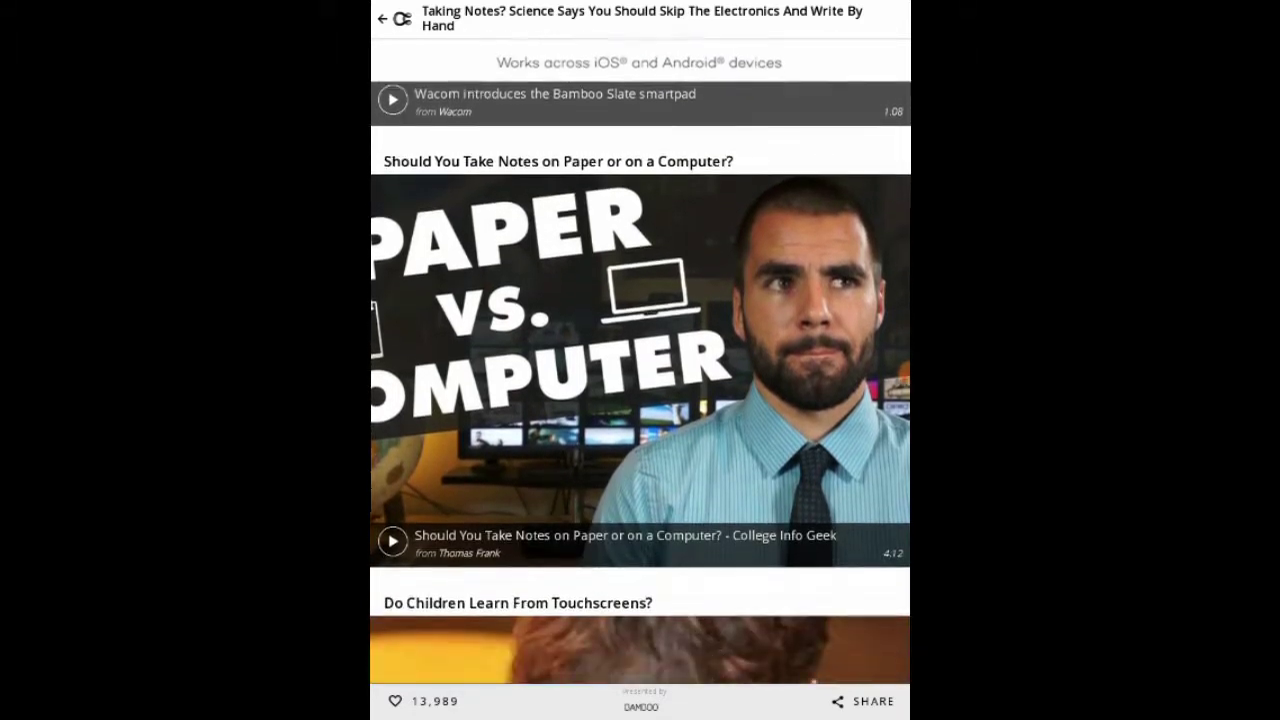
{"action": "scroll", "coordinate": [640, 360], "scroll_direction": "down", "scroll_amount": 2}
{"action": "scroll", "coordinate": [640, 360], "scroll_direction": "down", "scroll_amount": 2}
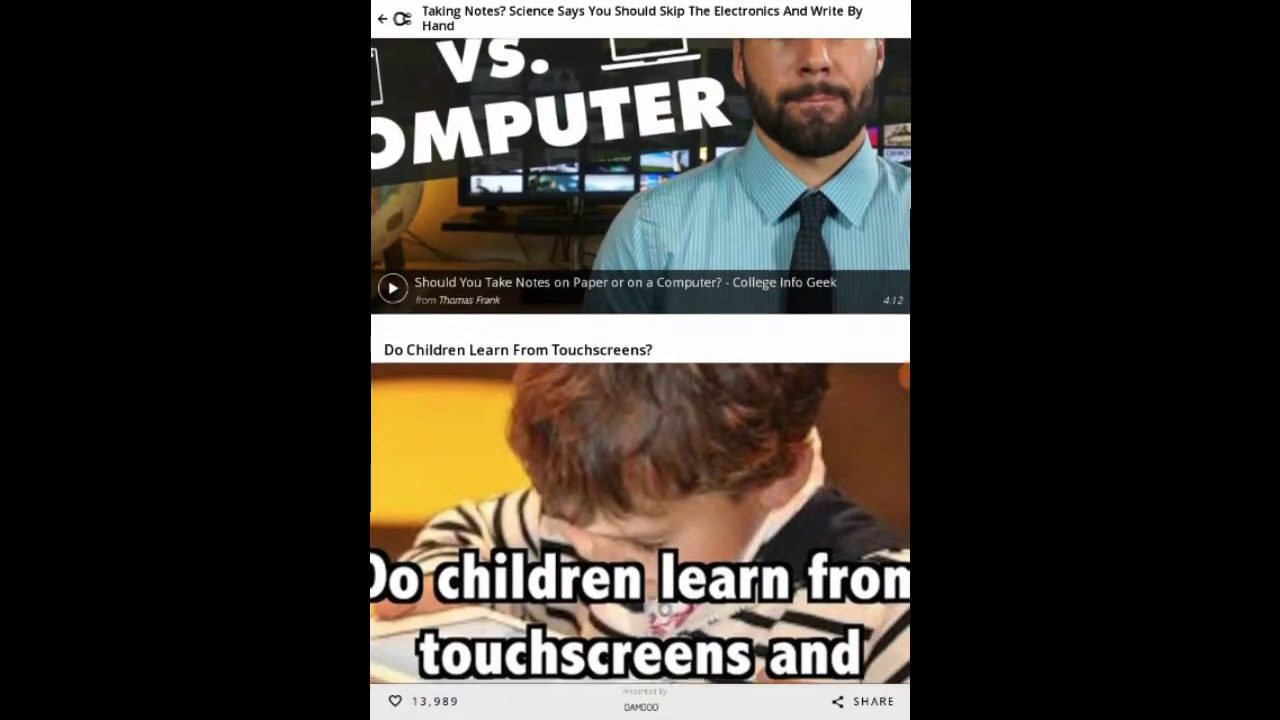
{"action": "scroll", "coordinate": [640, 360], "scroll_direction": "down", "scroll_amount": 2}
{"action": "scroll", "coordinate": [640, 360], "scroll_direction": "down", "scroll_amount": 2}
{"action": "scroll", "coordinate": [640, 360], "scroll_direction": "down", "scroll_amount": 2}
{"action": "scroll", "coordinate": [640, 360], "scroll_direction": "down", "scroll_amount": 2}
{"action": "scroll", "coordinate": [640, 360], "scroll_direction": "down", "scroll_amount": 2}
{"action": "scroll", "coordinate": [640, 360], "scroll_direction": "down", "scroll_amount": 1}
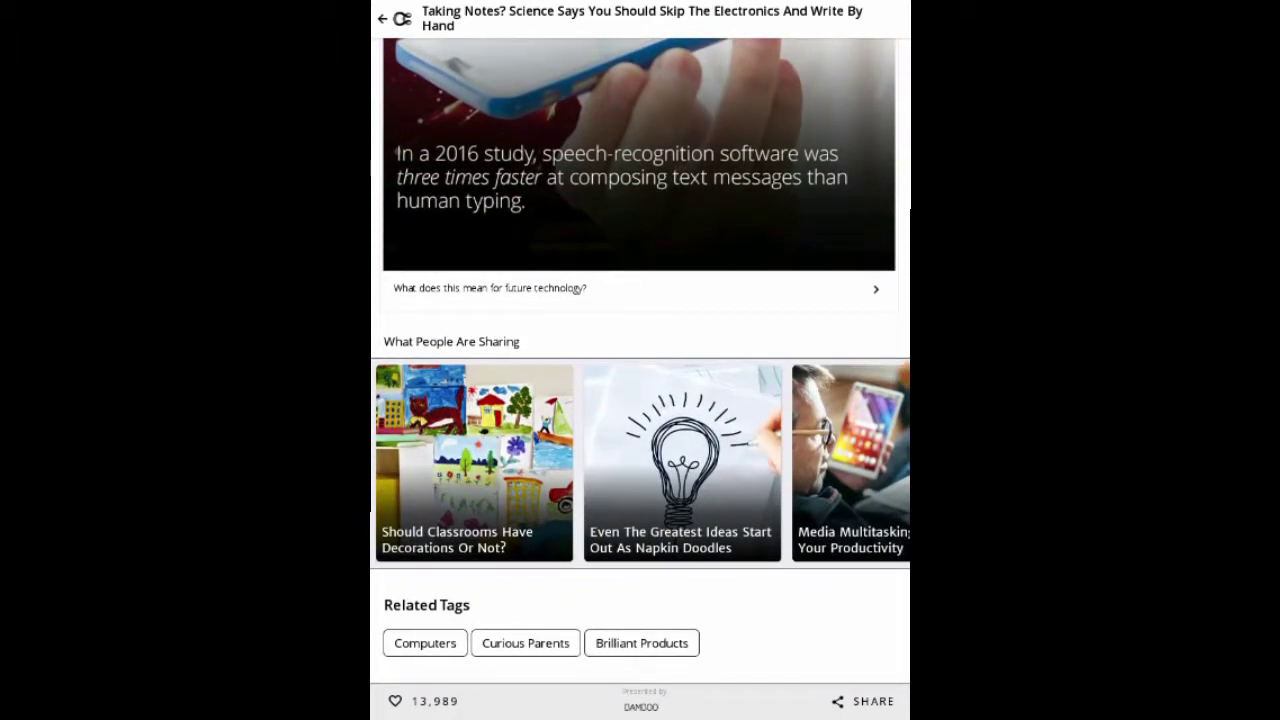
Step: Open the articles tagged Brilliant Products
{"action": "left_click", "coordinate": [641, 643]}
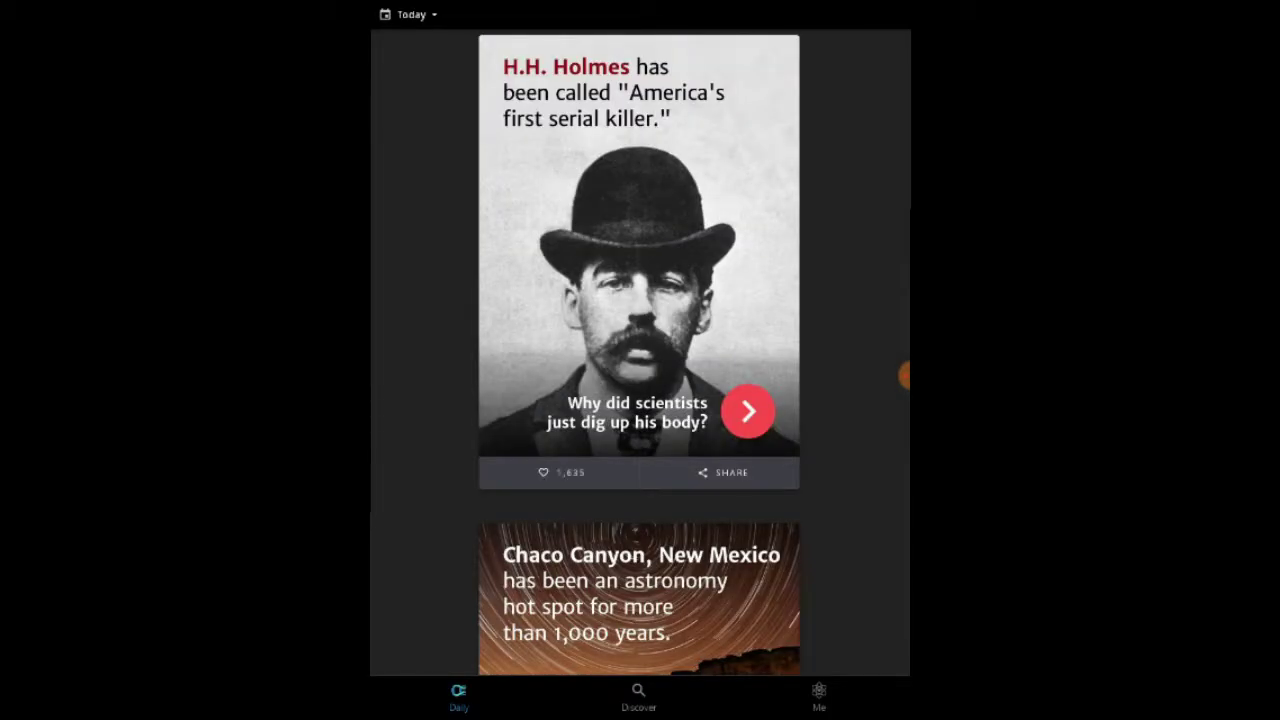
{"action": "scroll", "coordinate": [640, 400], "scroll_direction": "down", "scroll_amount": 3}
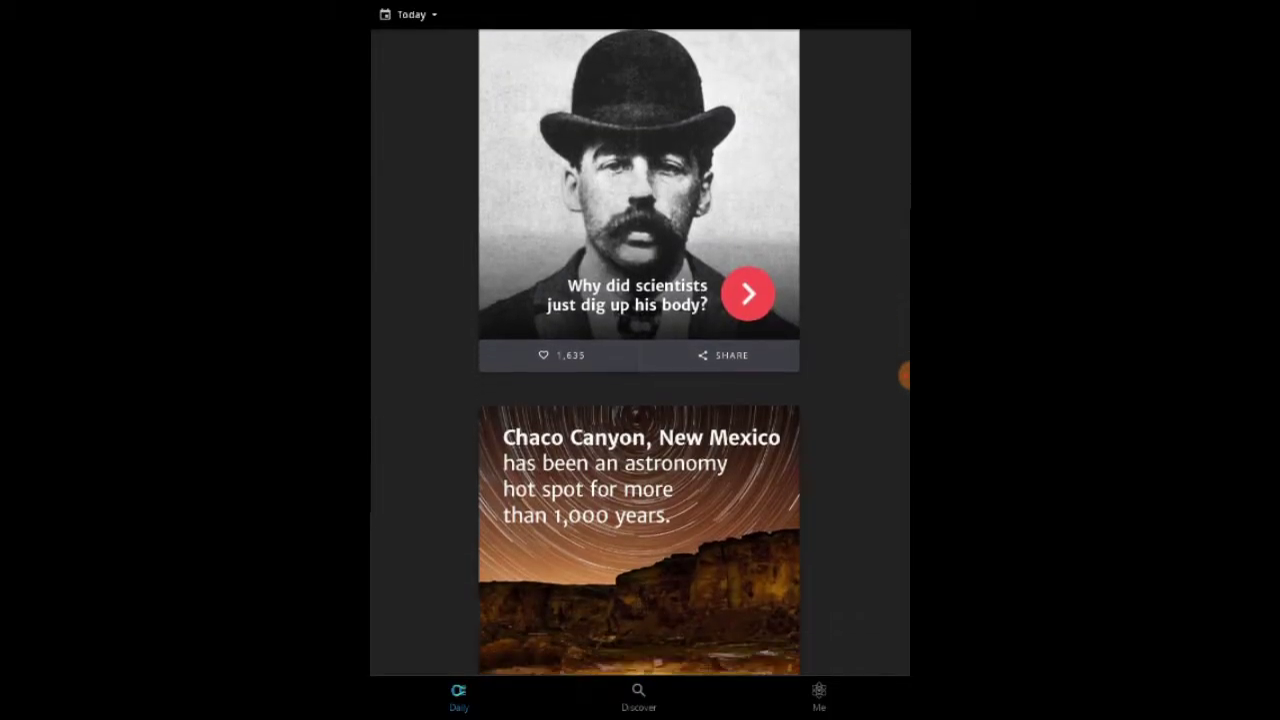
{"action": "scroll", "coordinate": [640, 400], "scroll_direction": "down", "scroll_amount": 5}
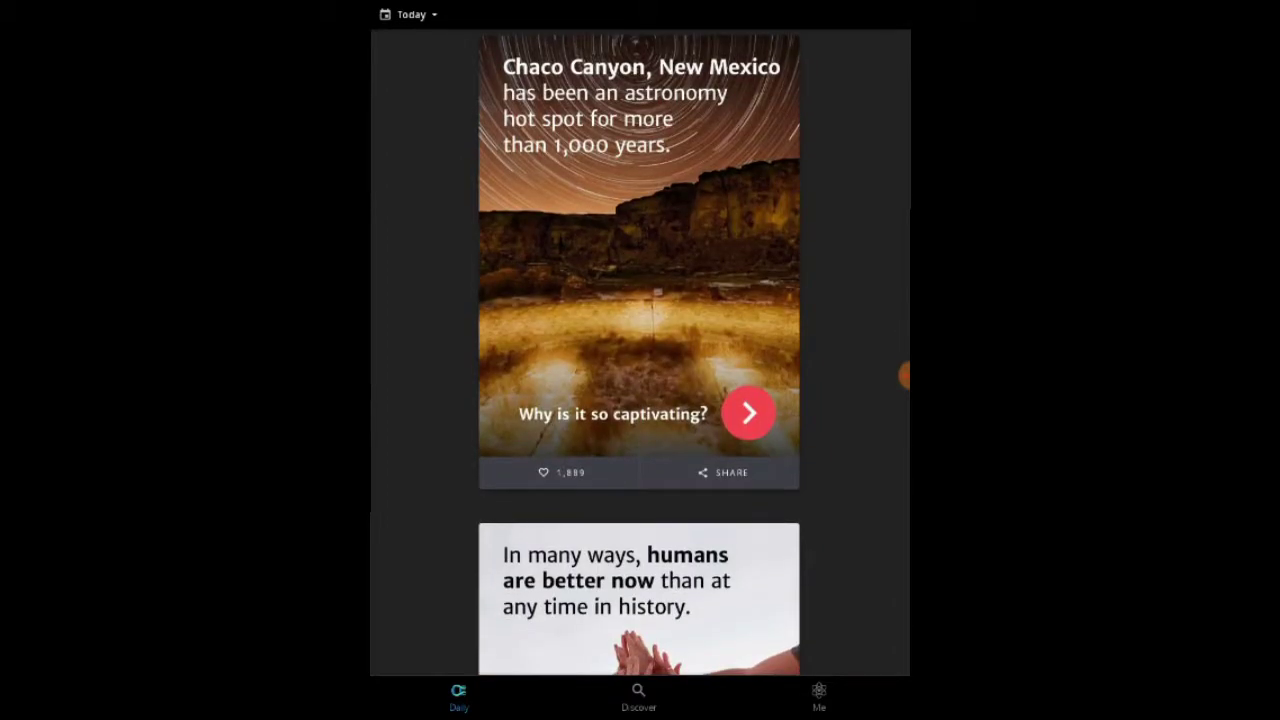
{"action": "scroll", "coordinate": [640, 400], "scroll_direction": "down", "scroll_amount": 4}
{"action": "scroll", "coordinate": [640, 400], "scroll_direction": "down", "scroll_amount": 5}
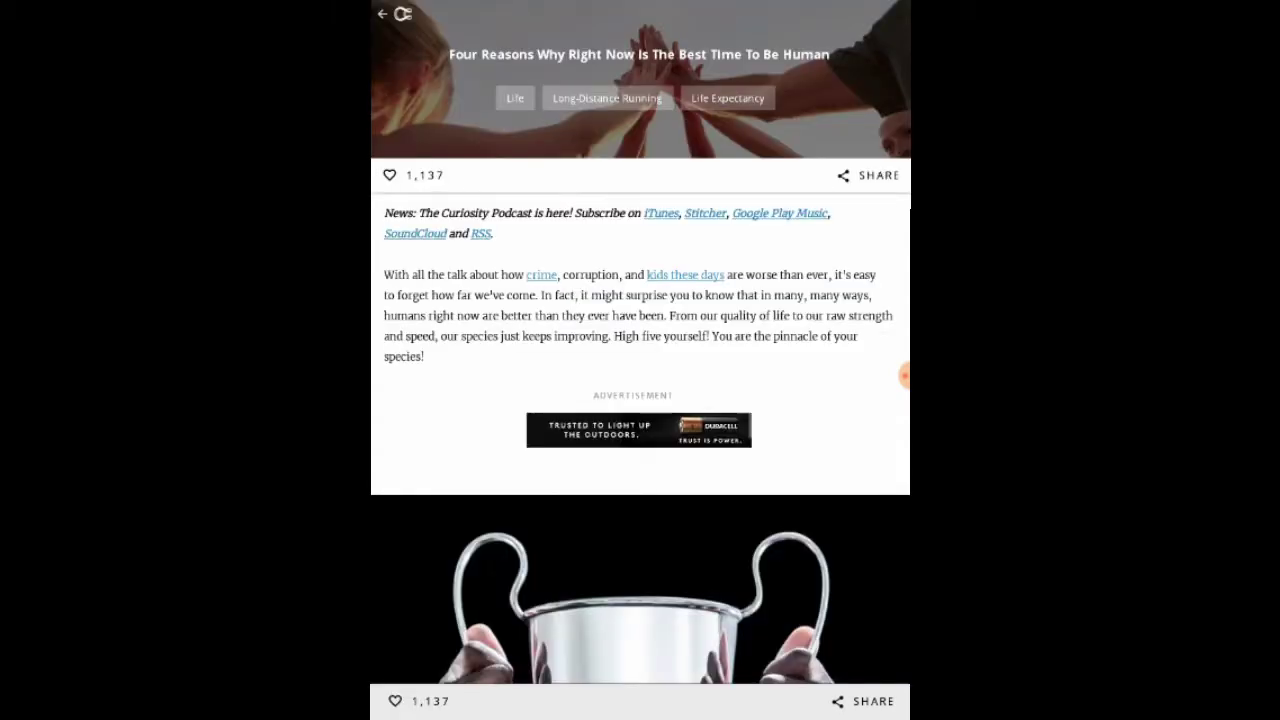
{"action": "scroll", "coordinate": [640, 400], "scroll_direction": "down", "scroll_amount": 3}
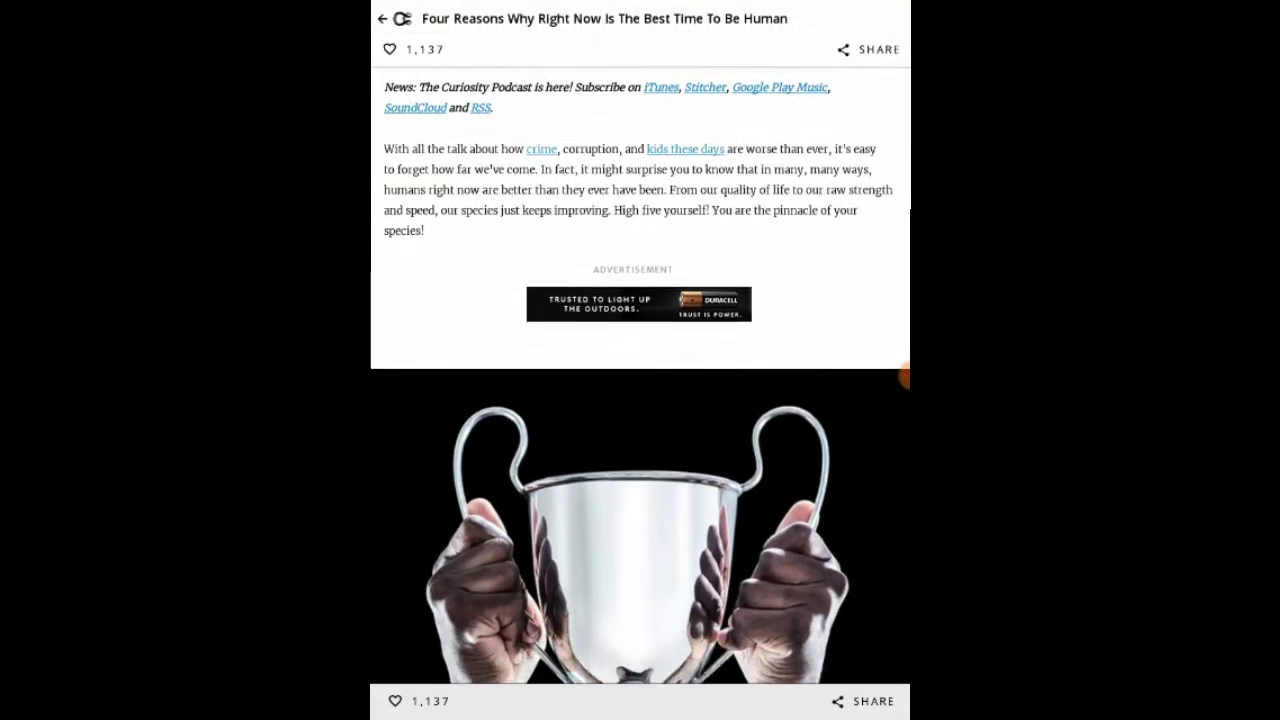
{"action": "scroll", "coordinate": [640, 400], "scroll_direction": "down", "scroll_amount": 3}
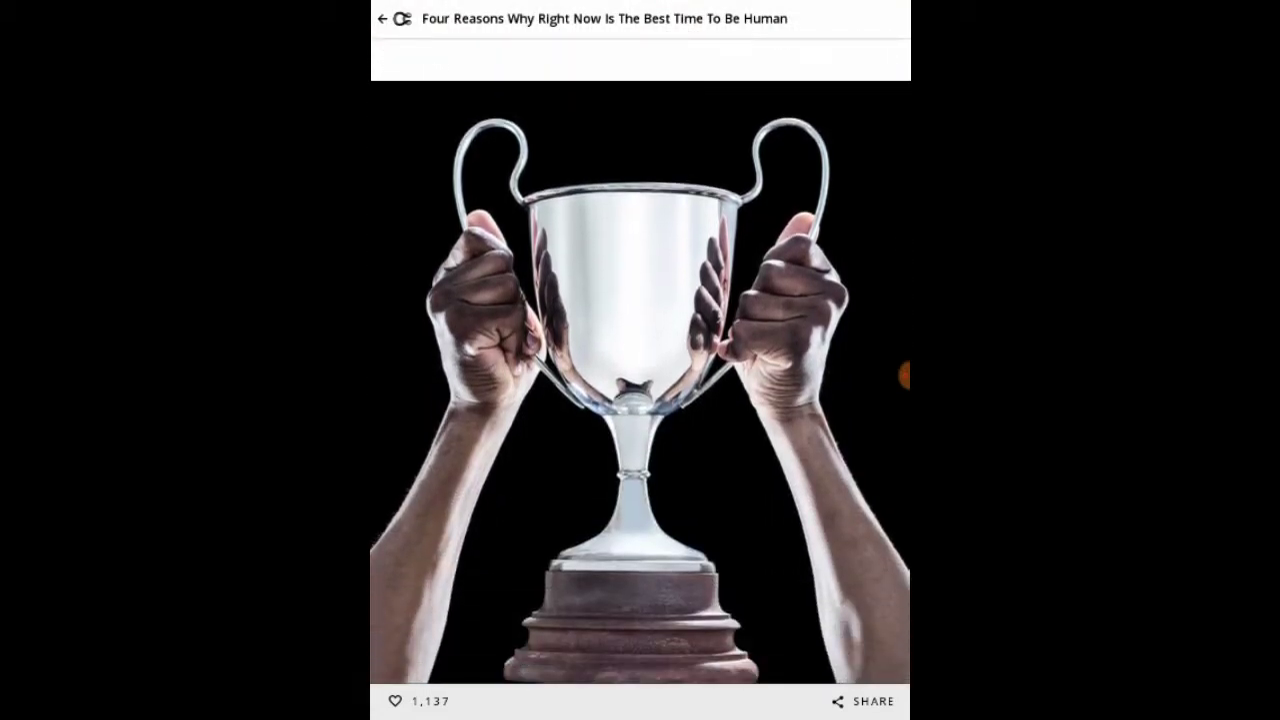
{"action": "scroll", "coordinate": [640, 400], "scroll_direction": "down", "scroll_amount": 3}
{"action": "scroll", "coordinate": [640, 400], "scroll_direction": "down", "scroll_amount": 2}
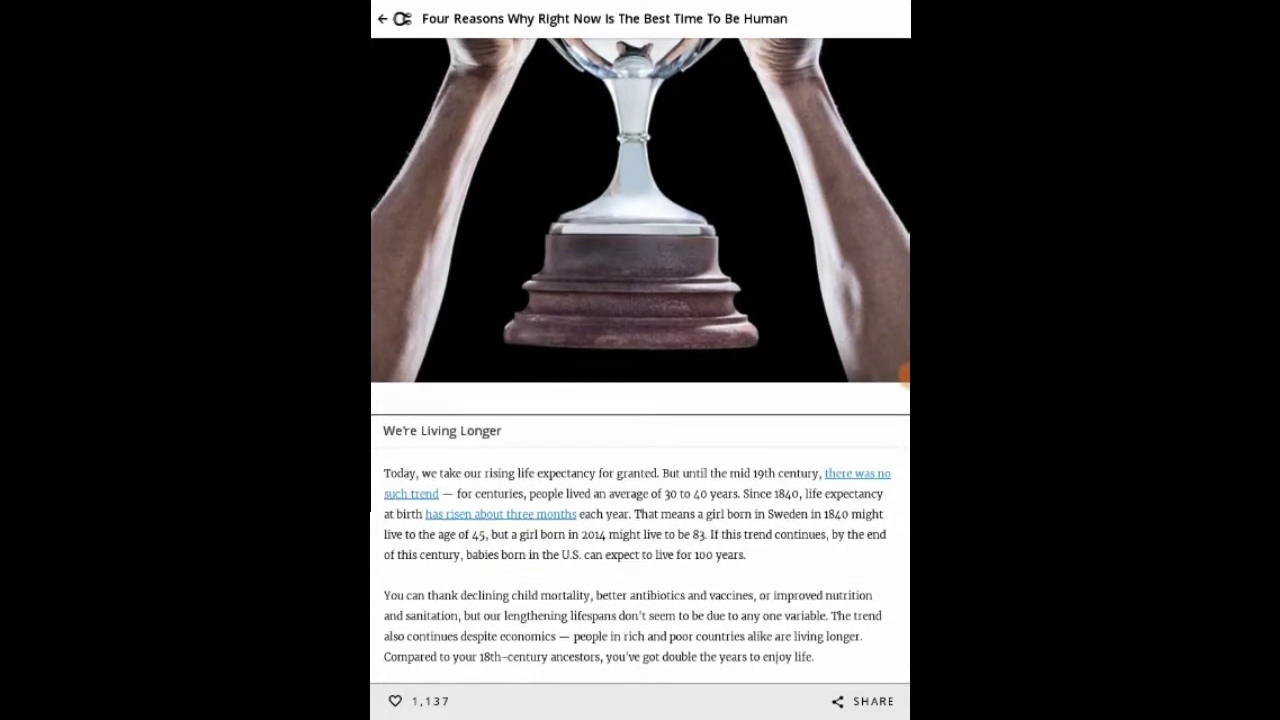
{"action": "scroll", "coordinate": [640, 400], "scroll_direction": "down", "scroll_amount": 3}
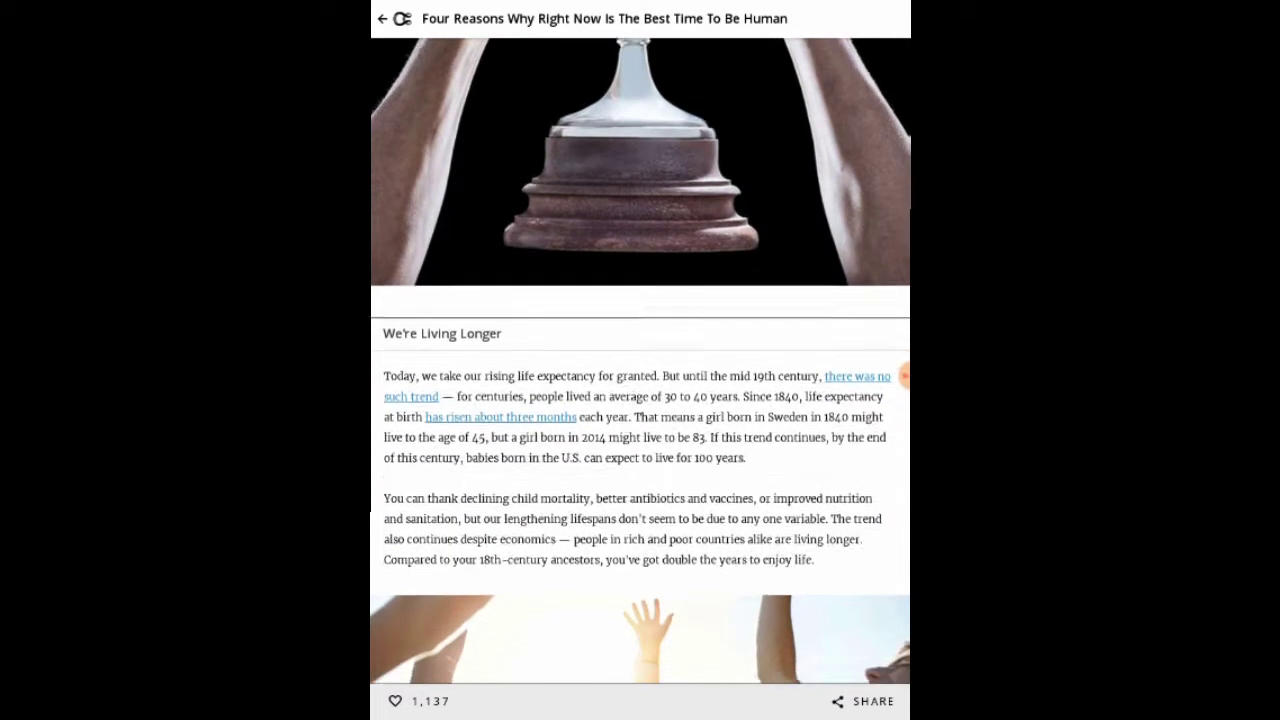
{"action": "scroll", "coordinate": [640, 400], "scroll_direction": "down", "scroll_amount": 3}
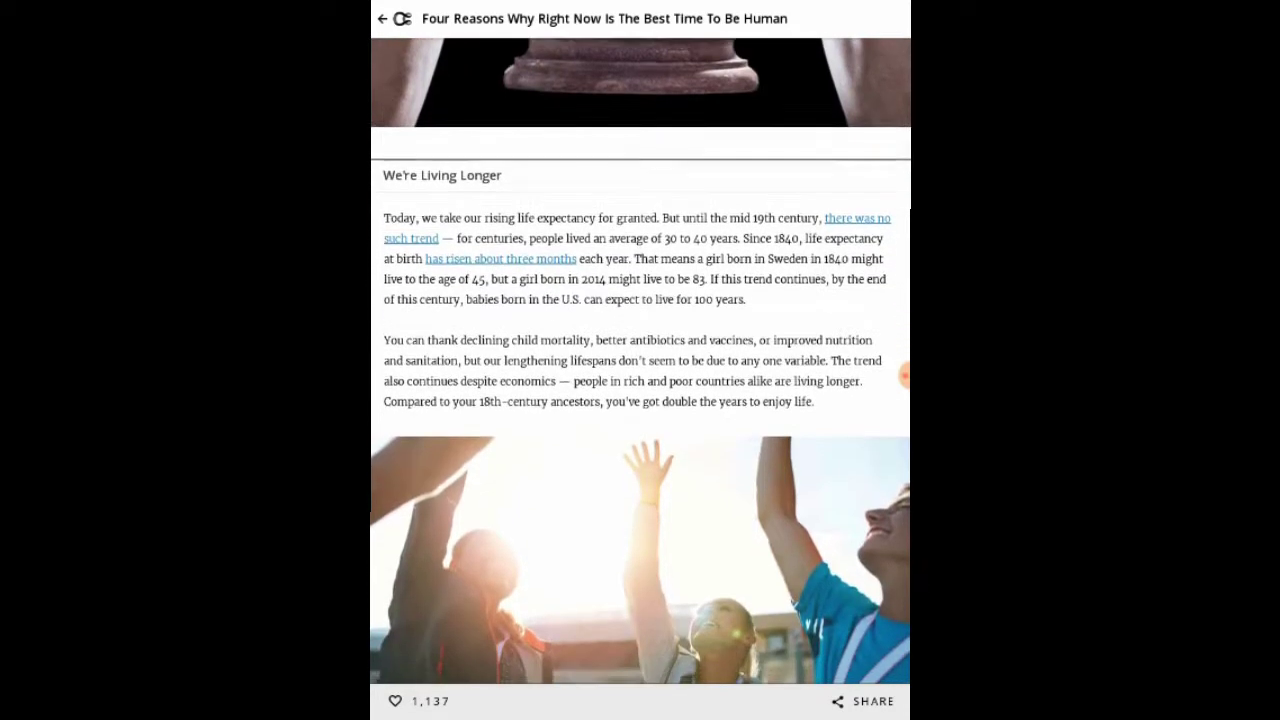
{"action": "scroll", "coordinate": [640, 400], "scroll_direction": "down", "scroll_amount": 4}
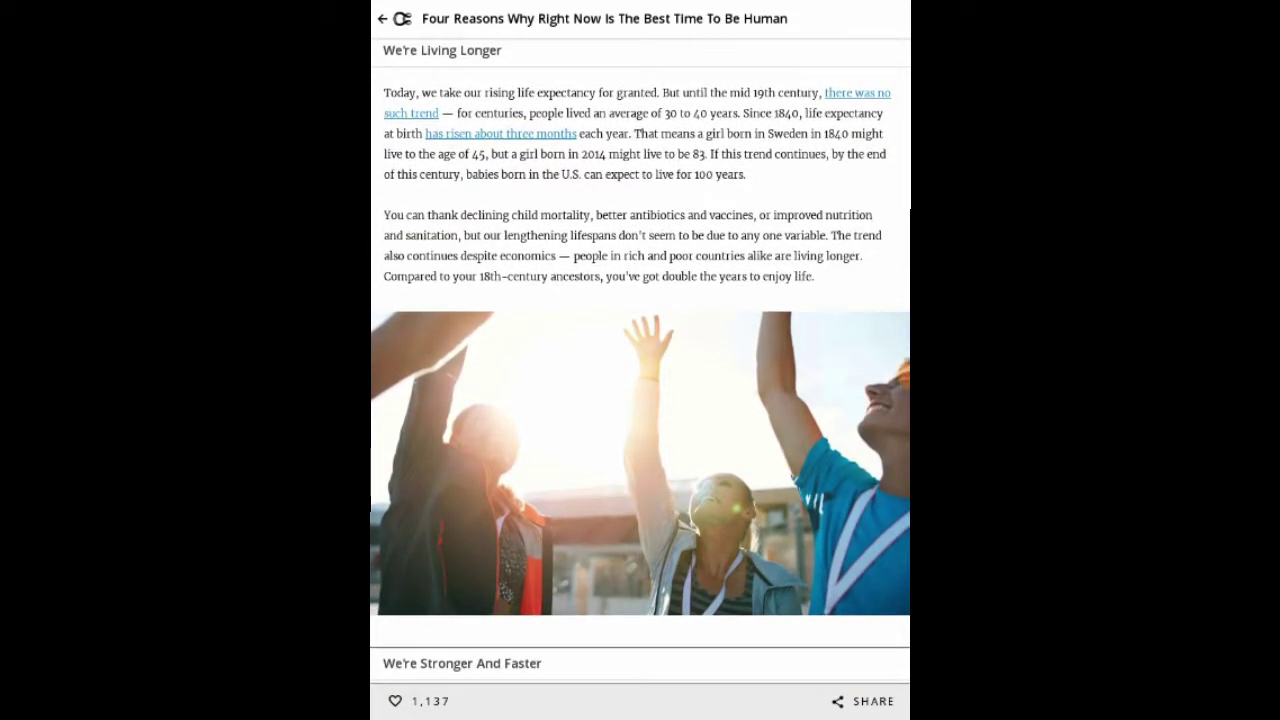
{"action": "scroll", "coordinate": [640, 400], "scroll_direction": "down", "scroll_amount": 1}
{"action": "scroll", "coordinate": [640, 400], "scroll_direction": "down", "scroll_amount": 4}
{"action": "scroll", "coordinate": [640, 400], "scroll_direction": "down", "scroll_amount": 1}
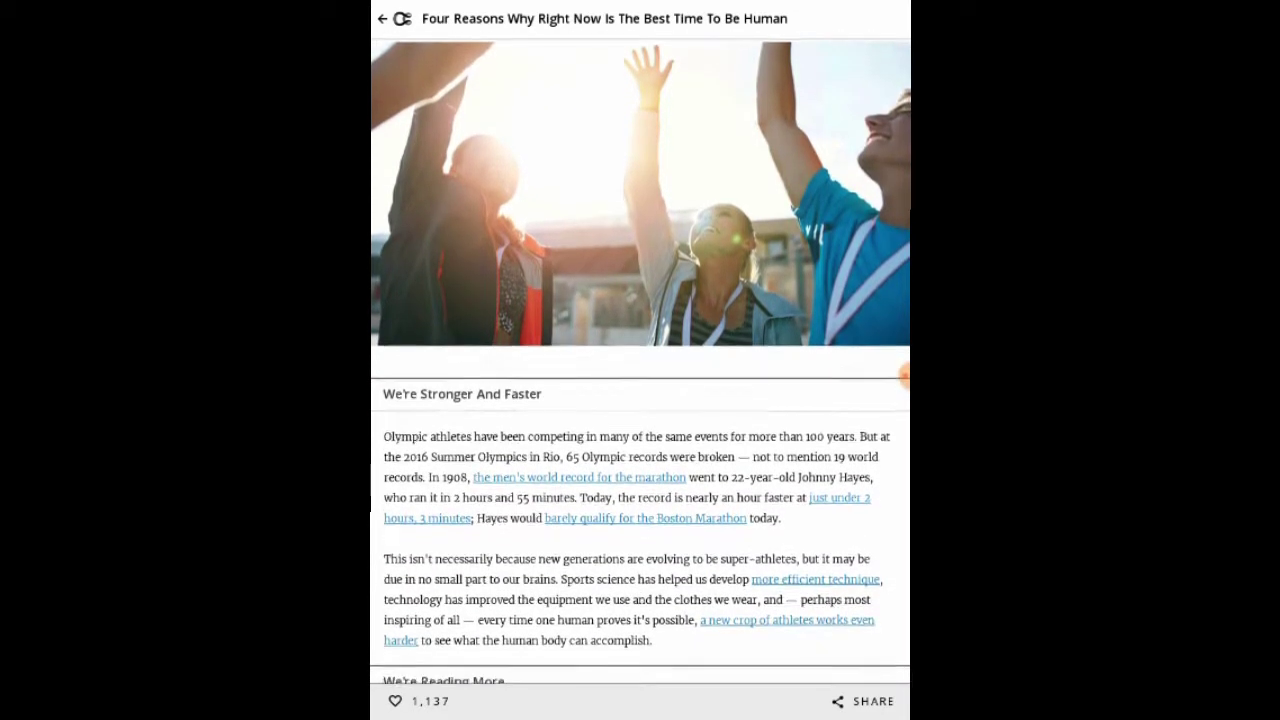
{"action": "scroll", "coordinate": [640, 400], "scroll_direction": "down", "scroll_amount": 4}
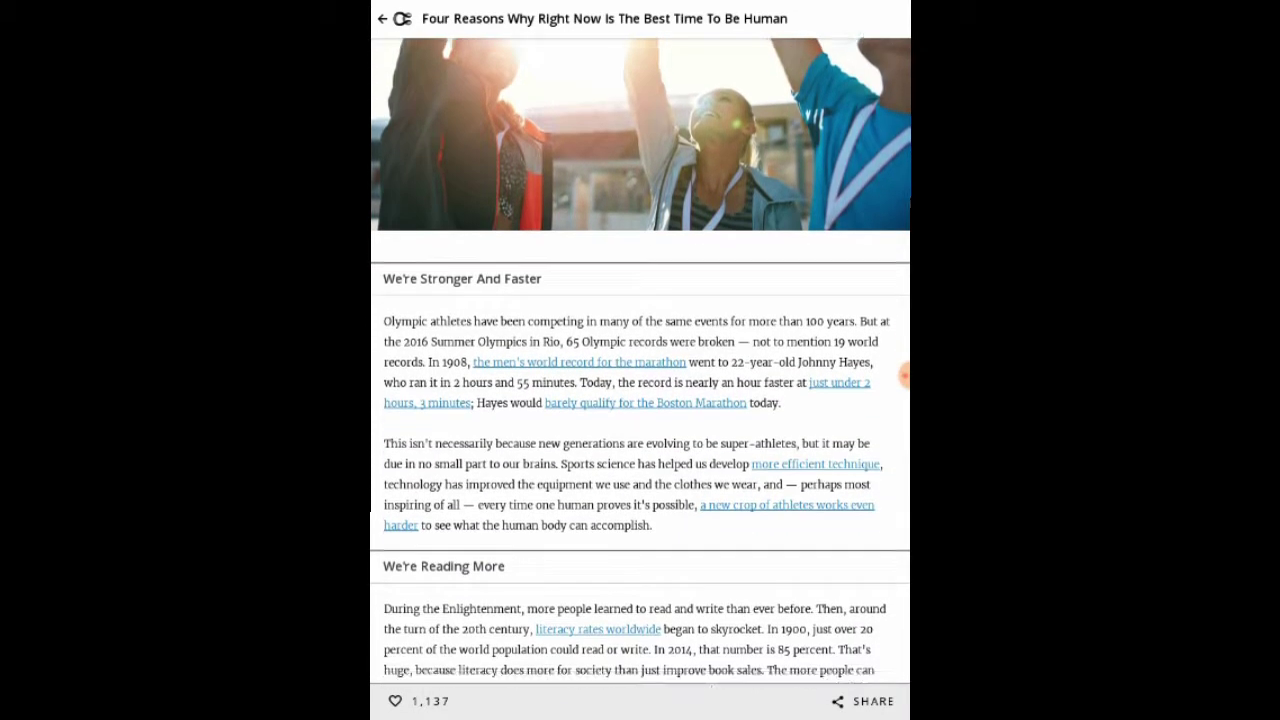
{"action": "scroll", "coordinate": [640, 400], "scroll_direction": "down", "scroll_amount": 1}
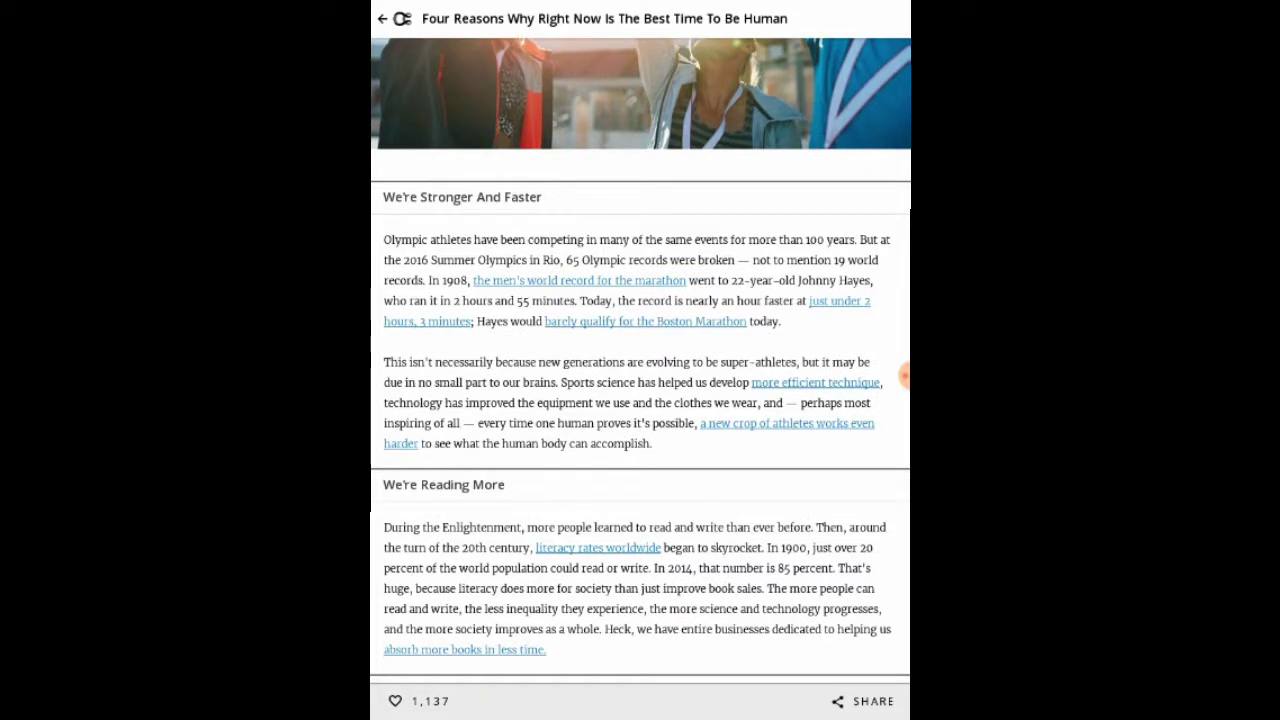
{"action": "scroll", "coordinate": [640, 400], "scroll_direction": "down", "scroll_amount": 3}
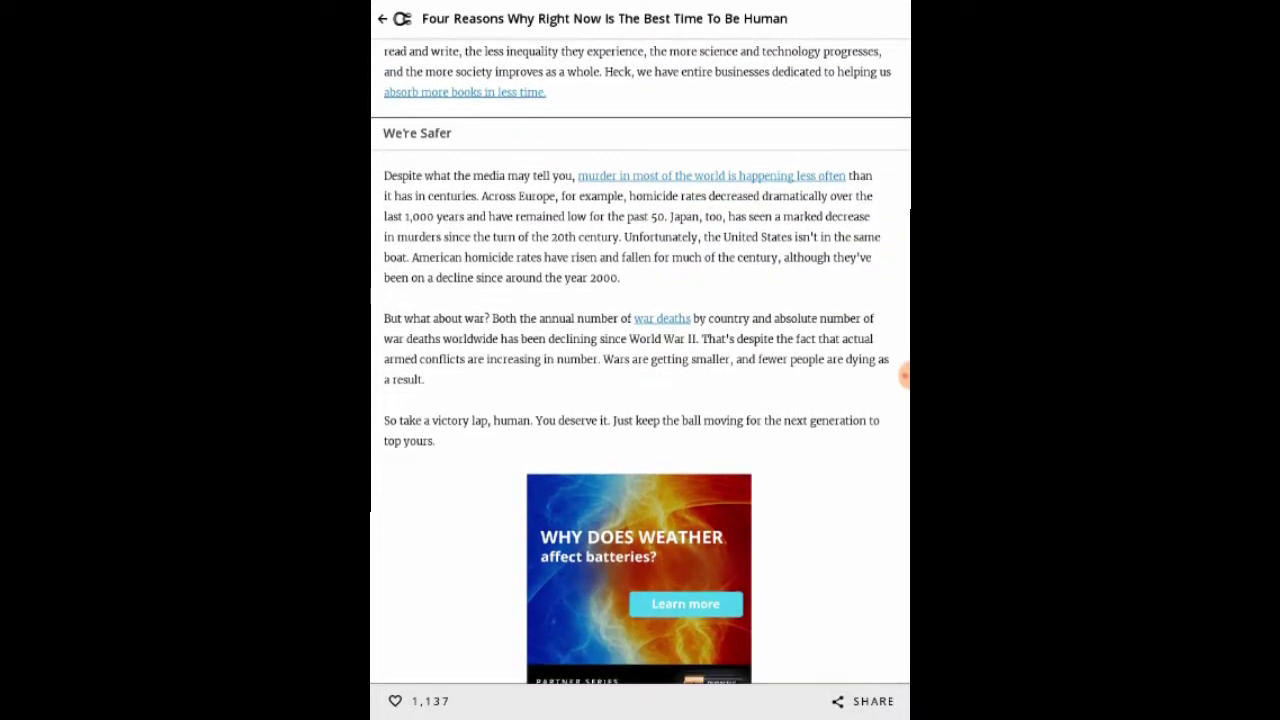
{"action": "scroll", "coordinate": [640, 380], "scroll_direction": "down", "scroll_amount": 1}
{"action": "scroll", "coordinate": [640, 380], "scroll_direction": "down", "scroll_amount": 4}
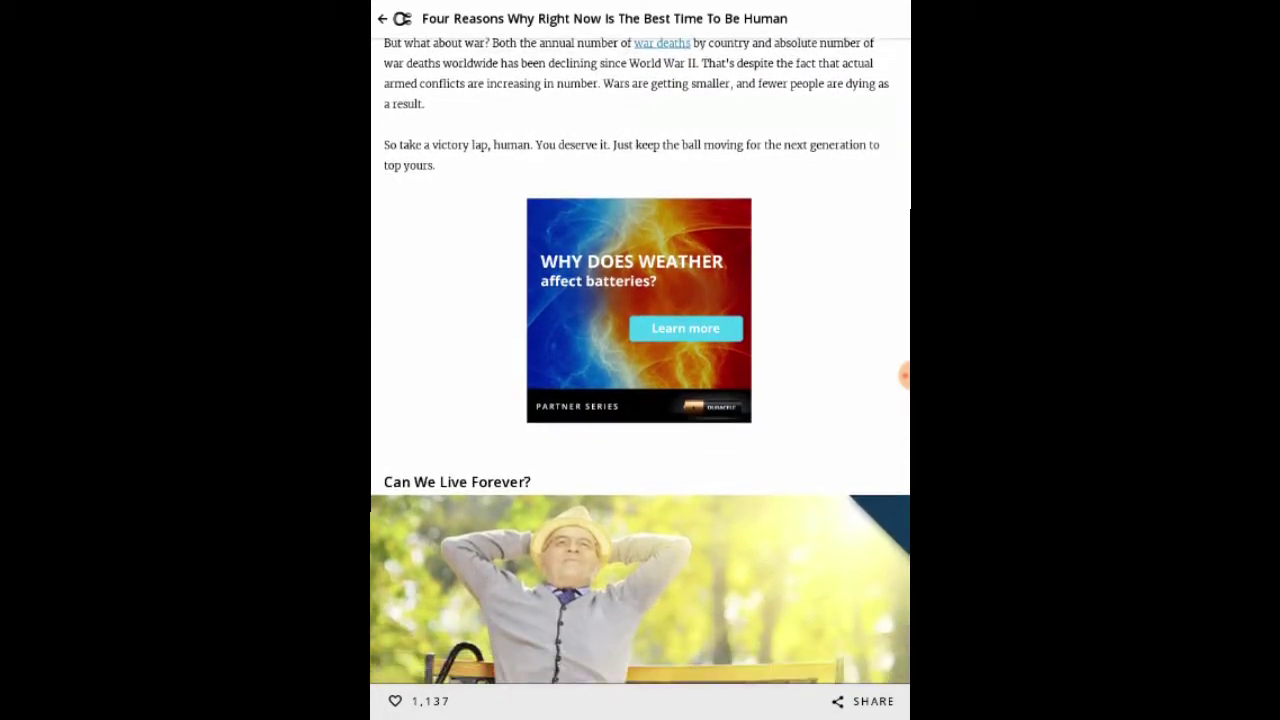
{"action": "scroll", "coordinate": [640, 380], "scroll_direction": "down", "scroll_amount": 3}
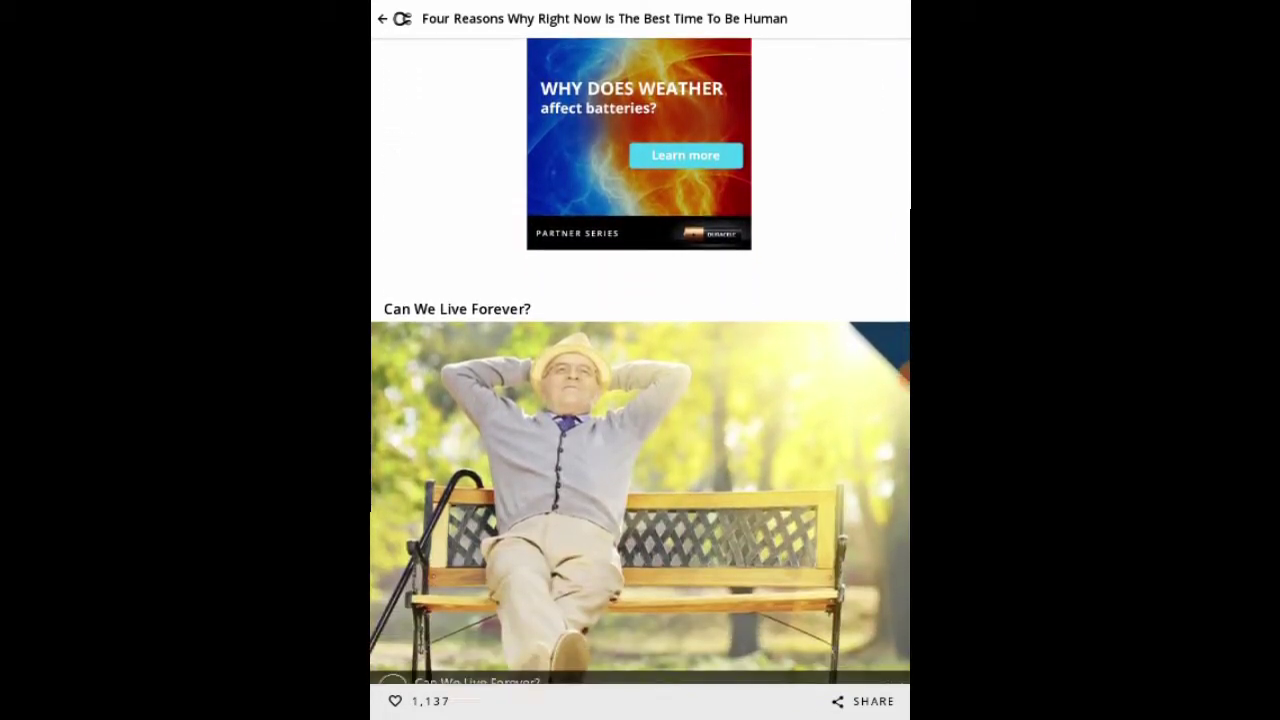
{"action": "scroll", "coordinate": [640, 380], "scroll_direction": "down", "scroll_amount": 4}
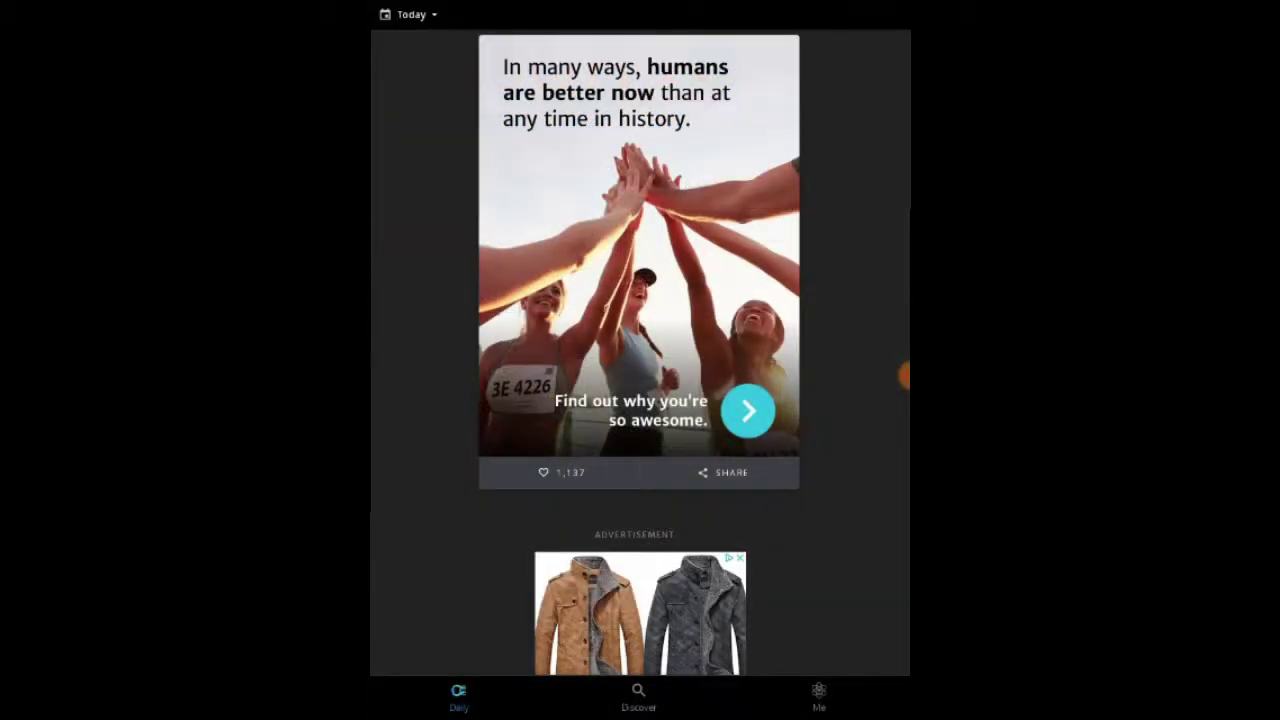
{"action": "scroll", "coordinate": [640, 360], "scroll_direction": "down", "scroll_amount": 5}
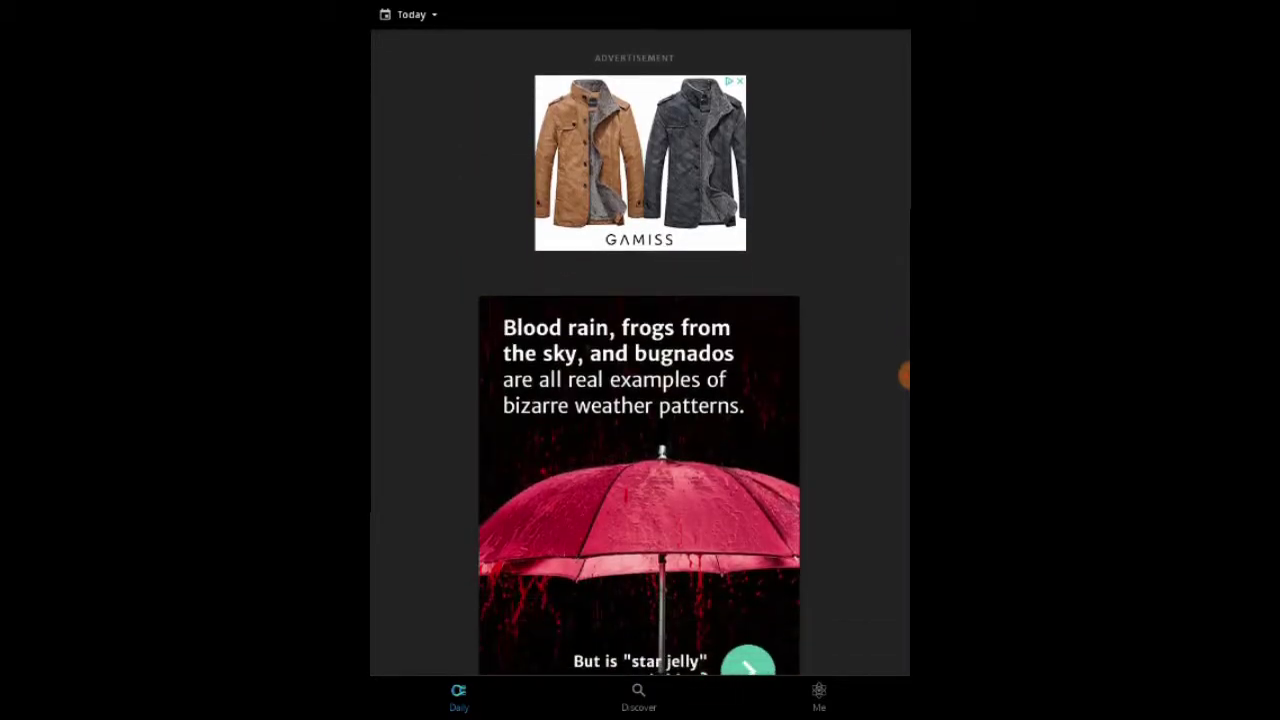
{"action": "scroll", "coordinate": [640, 400], "scroll_direction": "down", "scroll_amount": 2}
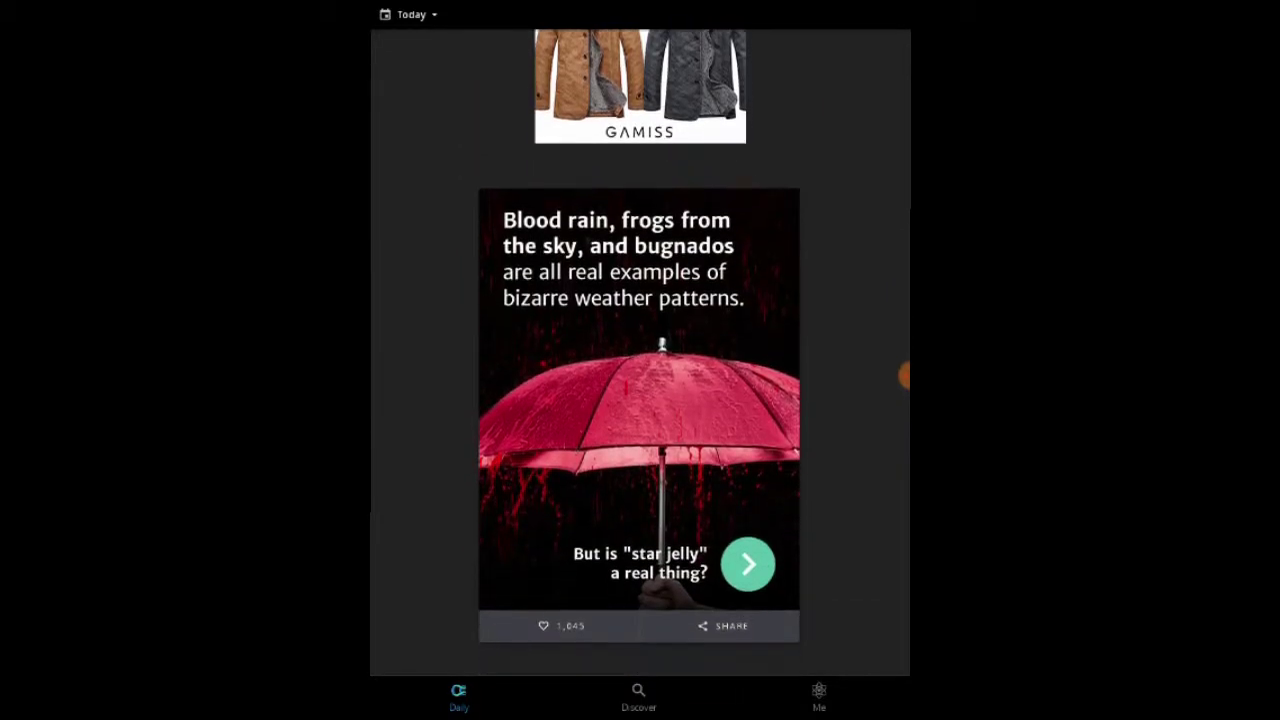
{"action": "scroll", "coordinate": [640, 400], "scroll_direction": "down", "scroll_amount": 1}
{"action": "scroll", "coordinate": [640, 400], "scroll_direction": "up", "scroll_amount": 3}
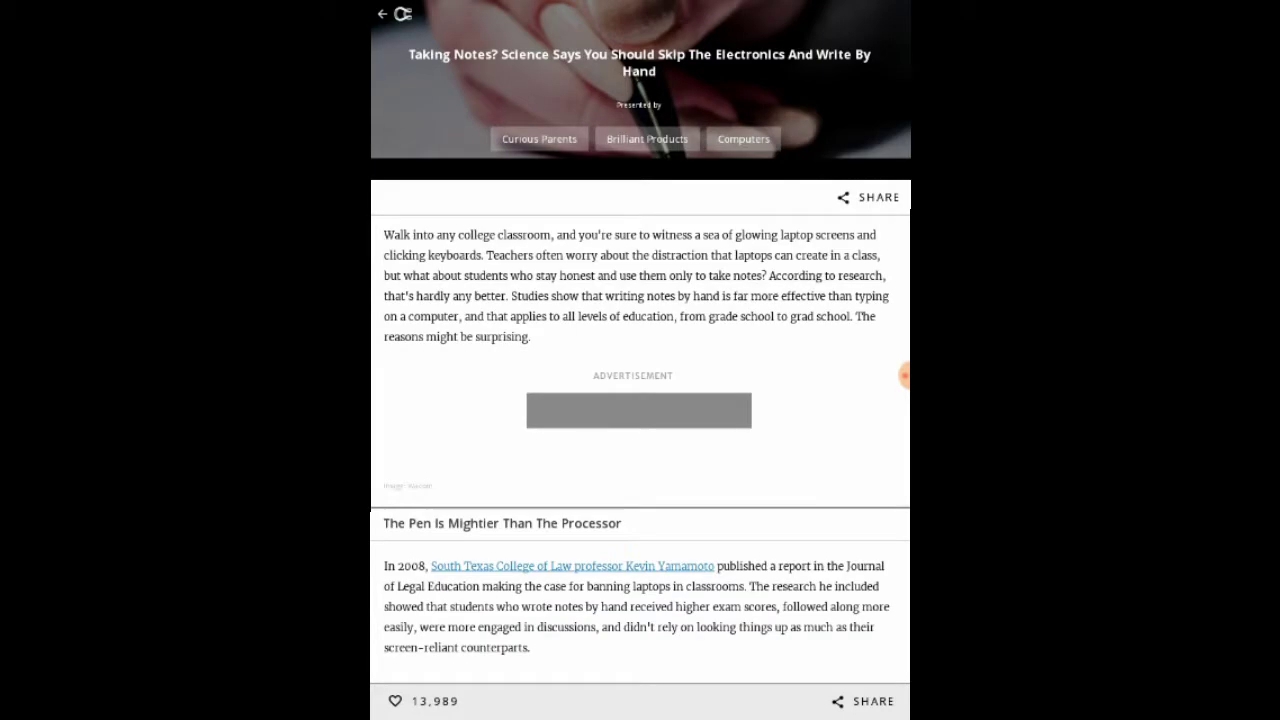
{"action": "scroll", "coordinate": [640, 400], "scroll_direction": "down", "scroll_amount": 3}
{"action": "scroll", "coordinate": [640, 400], "scroll_direction": "down", "scroll_amount": 4}
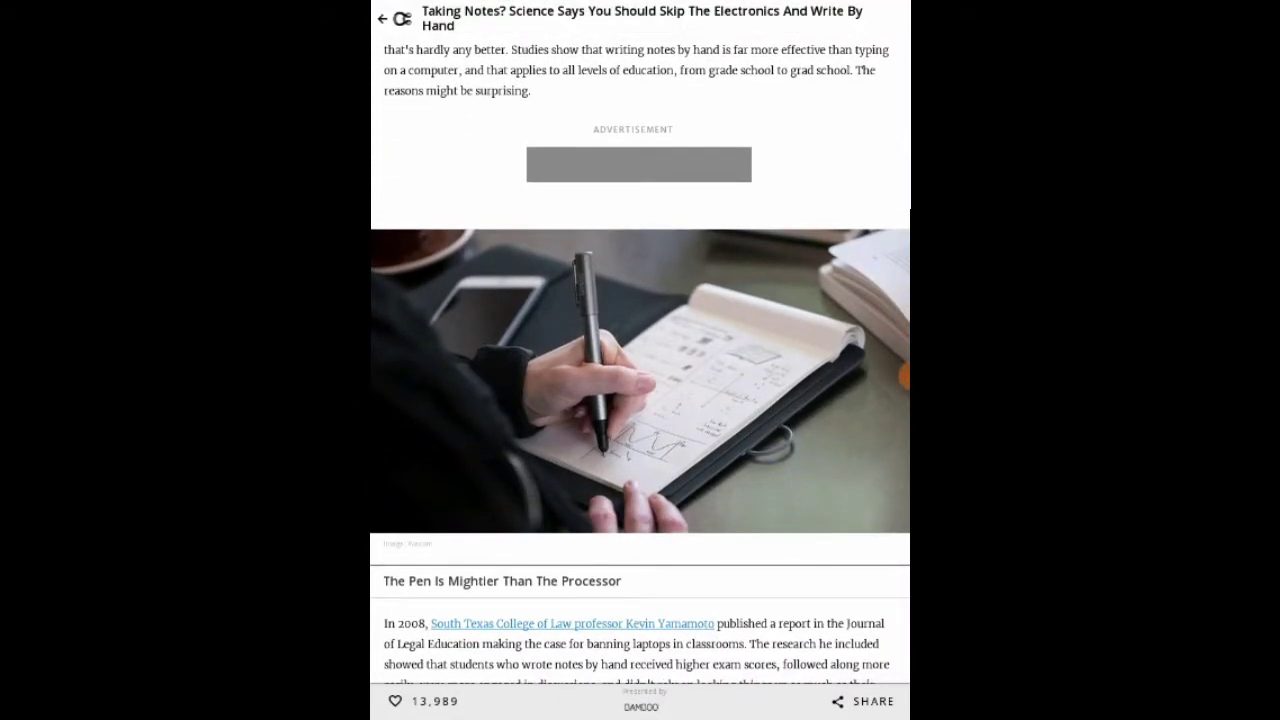
{"action": "scroll", "coordinate": [640, 400], "scroll_direction": "up", "scroll_amount": 5}
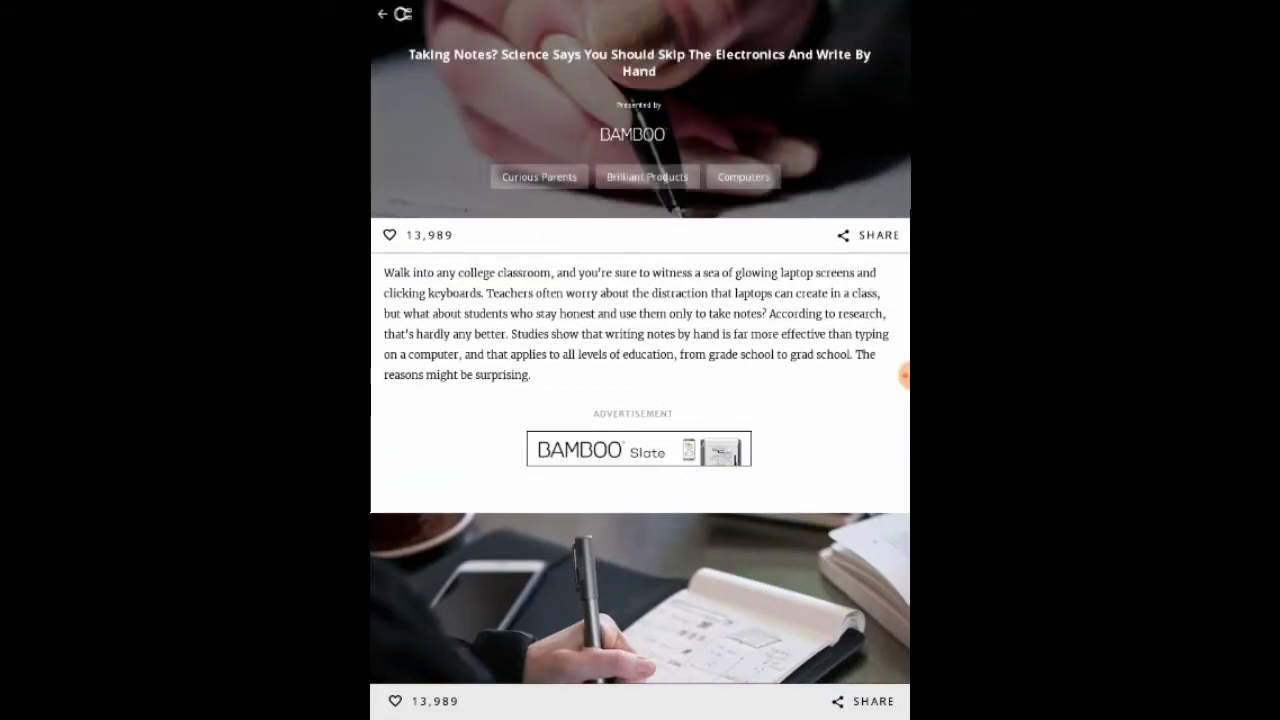
Step: Leave the Taking Notes article and return to the 'notes' search results
{"action": "left_click", "coordinate": [382, 13]}
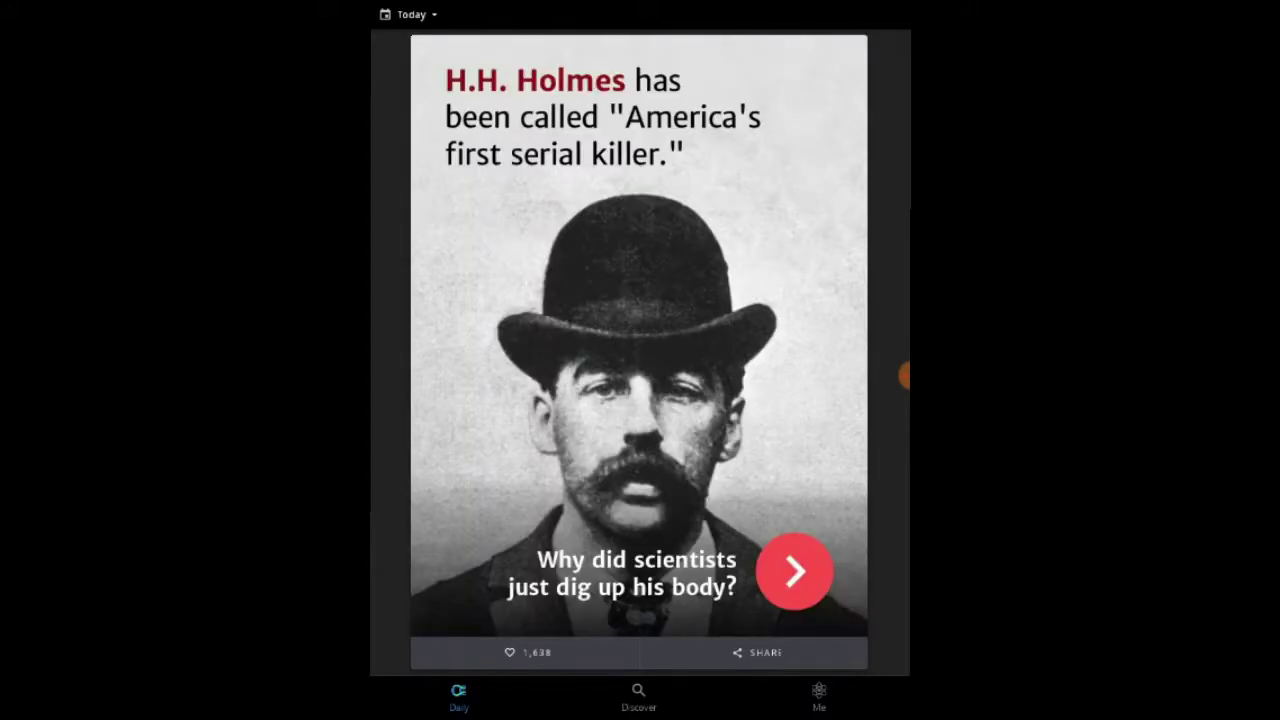
{"action": "scroll", "coordinate": [640, 360], "scroll_direction": "down", "scroll_amount": 5}
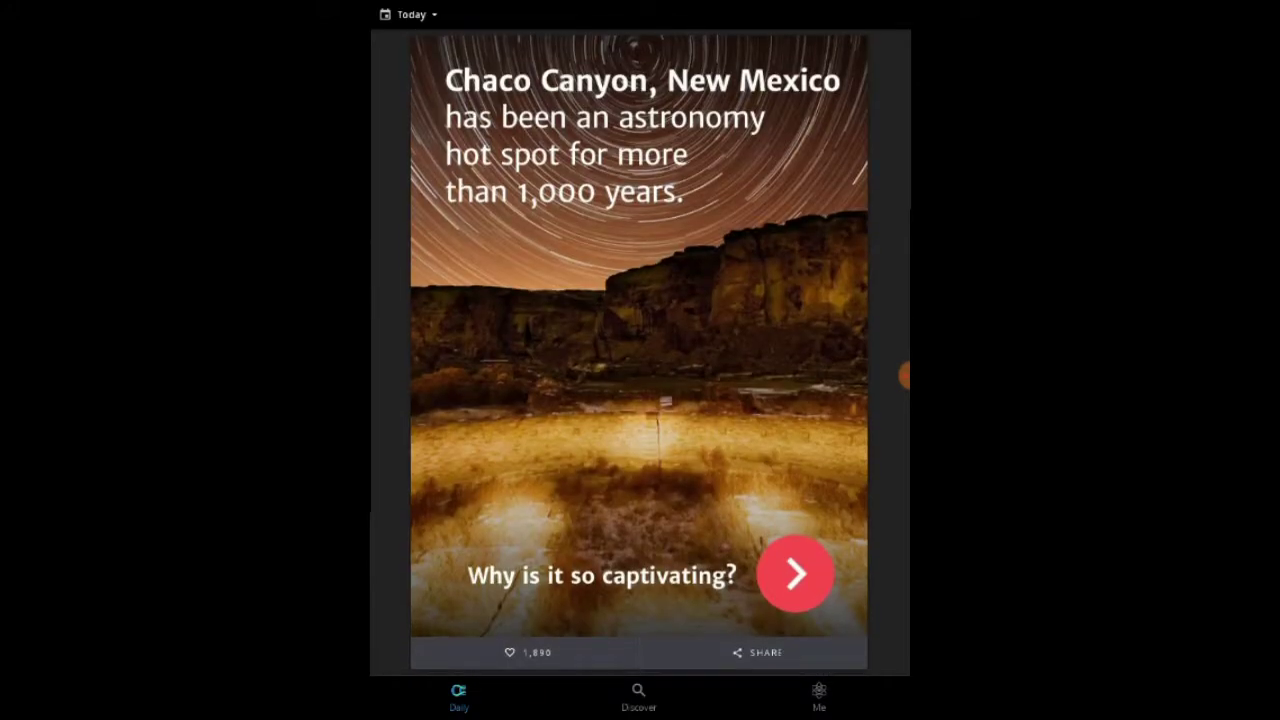
{"action": "scroll", "coordinate": [640, 360], "scroll_direction": "down", "scroll_amount": 3}
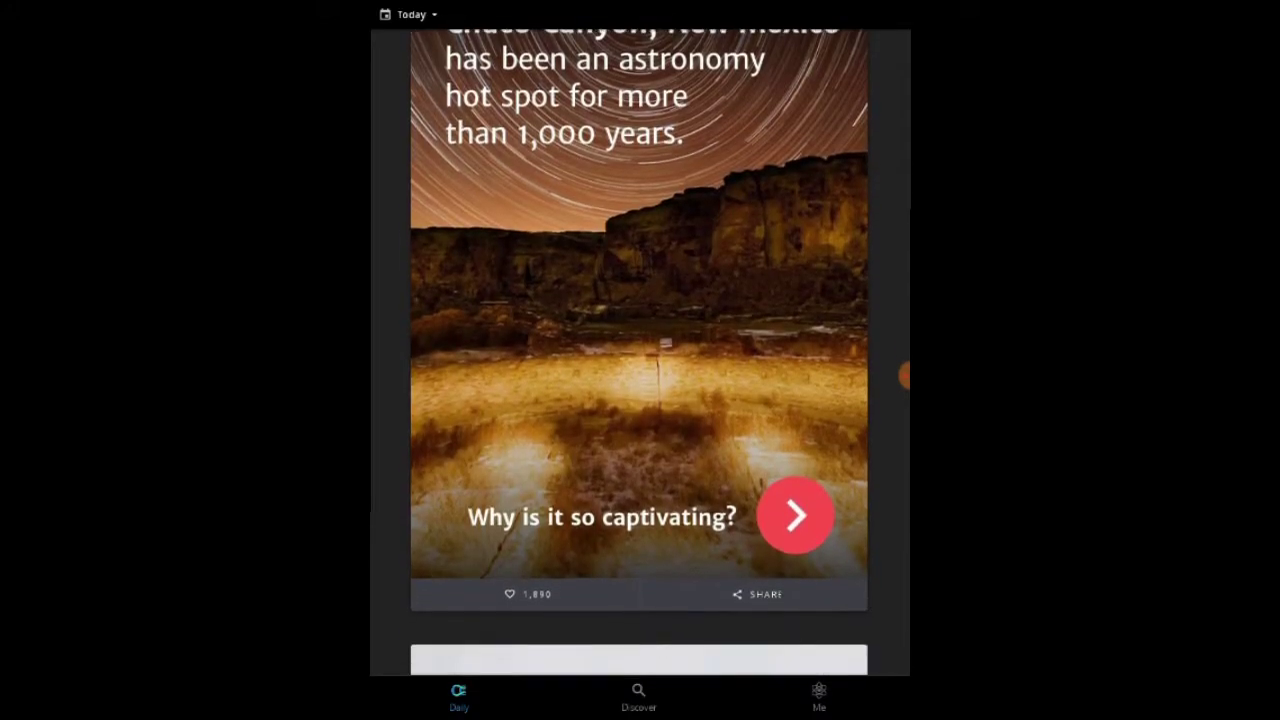
{"action": "scroll", "coordinate": [640, 360], "scroll_direction": "down", "scroll_amount": 6}
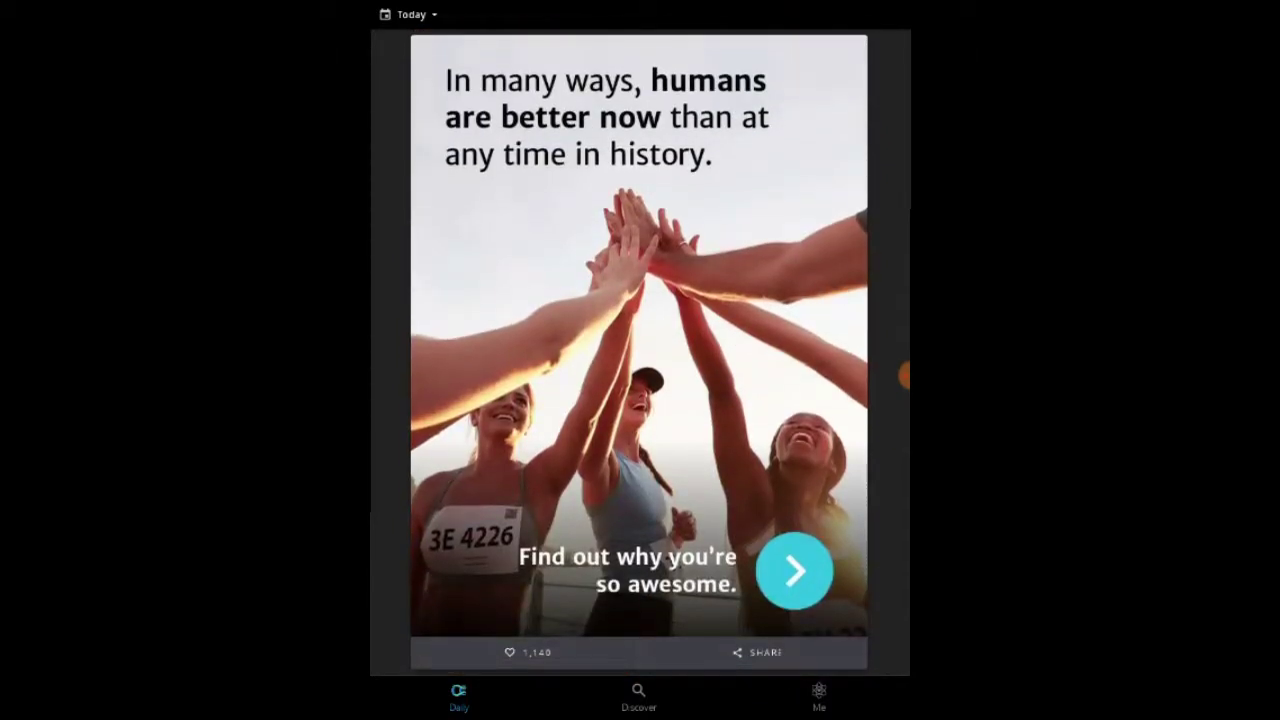
{"action": "scroll", "coordinate": [640, 360], "scroll_direction": "down", "scroll_amount": 6}
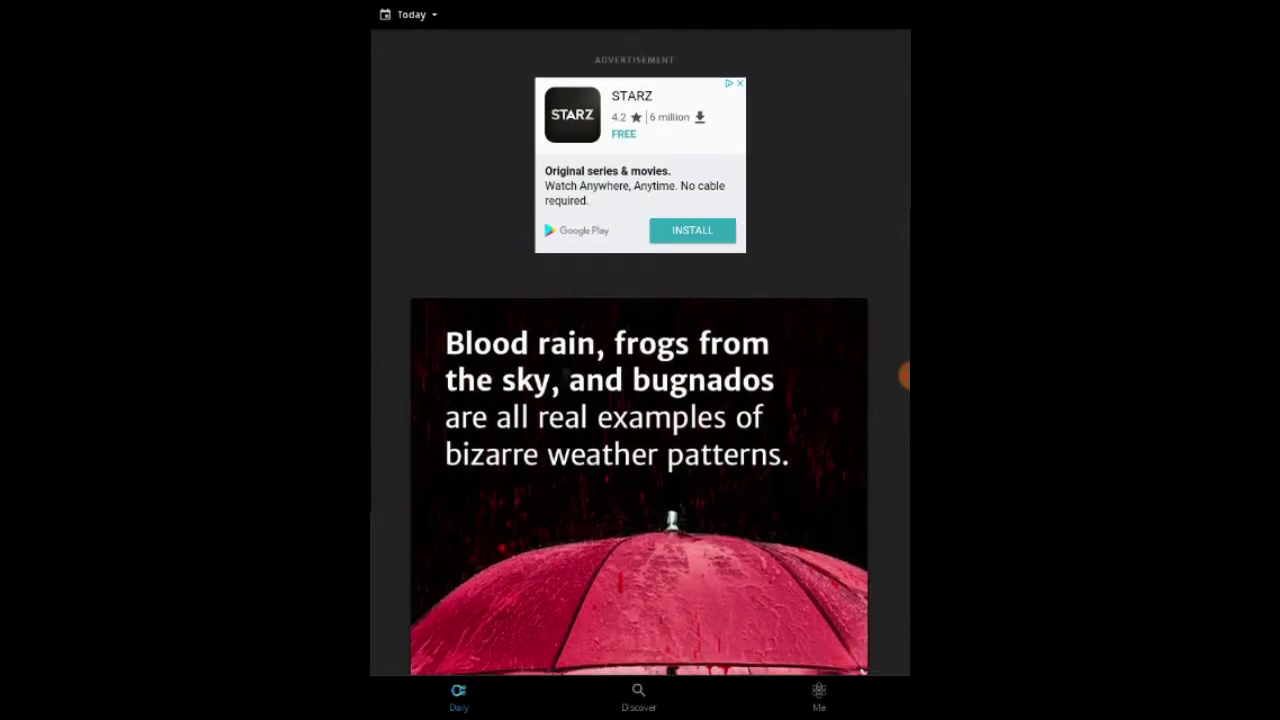
{"action": "scroll", "coordinate": [640, 360], "scroll_direction": "down", "scroll_amount": 4}
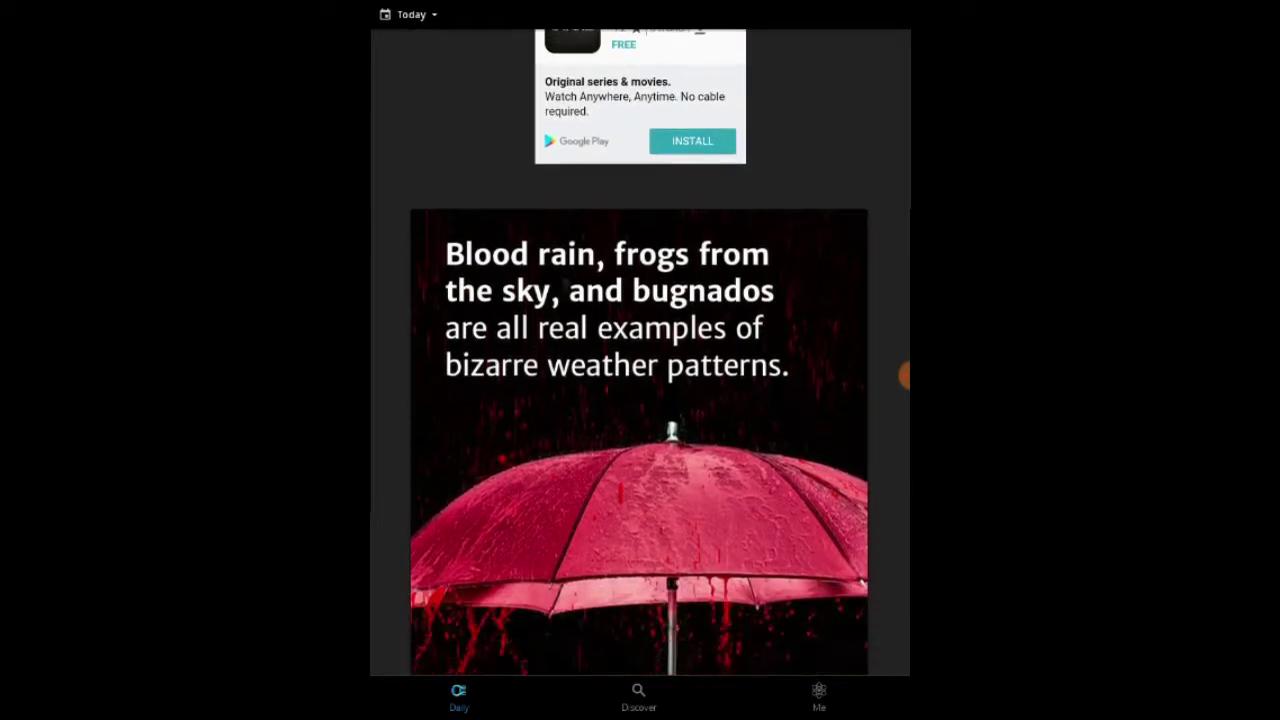
{"action": "scroll", "coordinate": [640, 360], "scroll_direction": "down", "scroll_amount": 3}
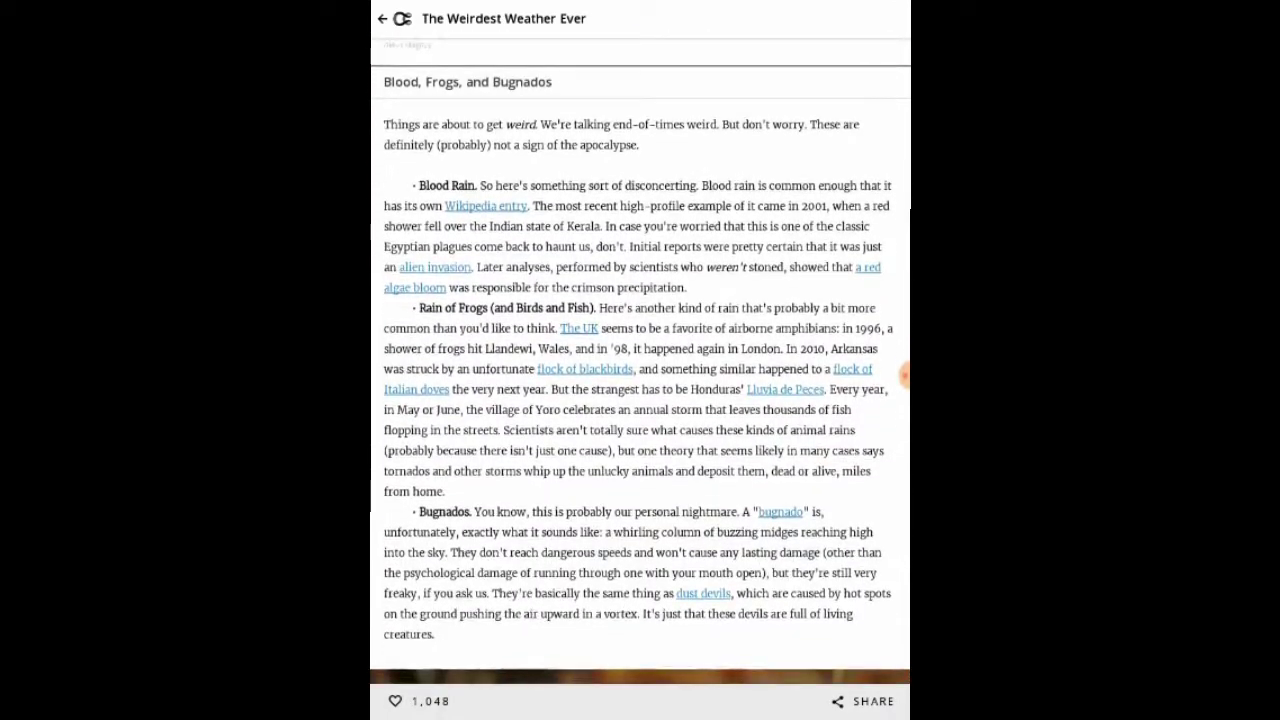
{"action": "scroll", "coordinate": [640, 400], "scroll_direction": "down", "scroll_amount": 6}
{"action": "scroll", "coordinate": [640, 400], "scroll_direction": "down", "scroll_amount": 3}
{"action": "scroll", "coordinate": [640, 400], "scroll_direction": "down", "scroll_amount": 5}
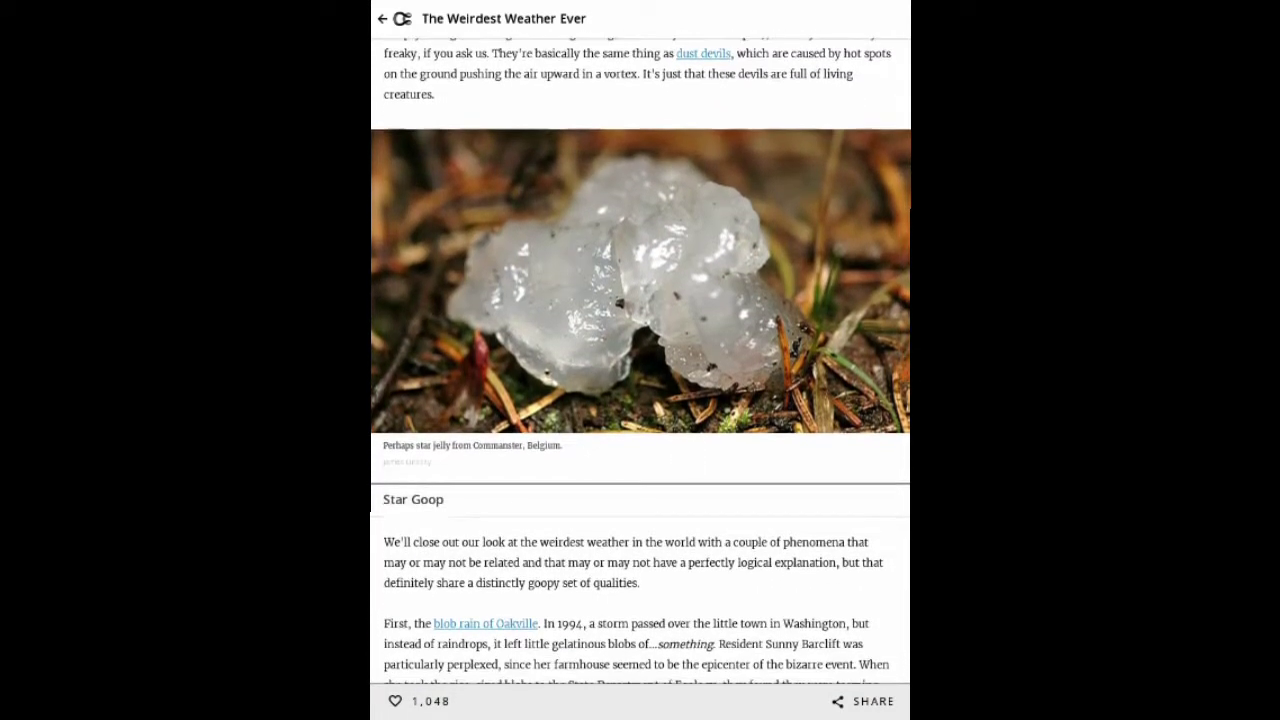
{"action": "scroll", "coordinate": [640, 400], "scroll_direction": "down", "scroll_amount": 3}
{"action": "scroll", "coordinate": [640, 400], "scroll_direction": "down", "scroll_amount": 3}
{"action": "scroll", "coordinate": [640, 400], "scroll_direction": "down", "scroll_amount": 3}
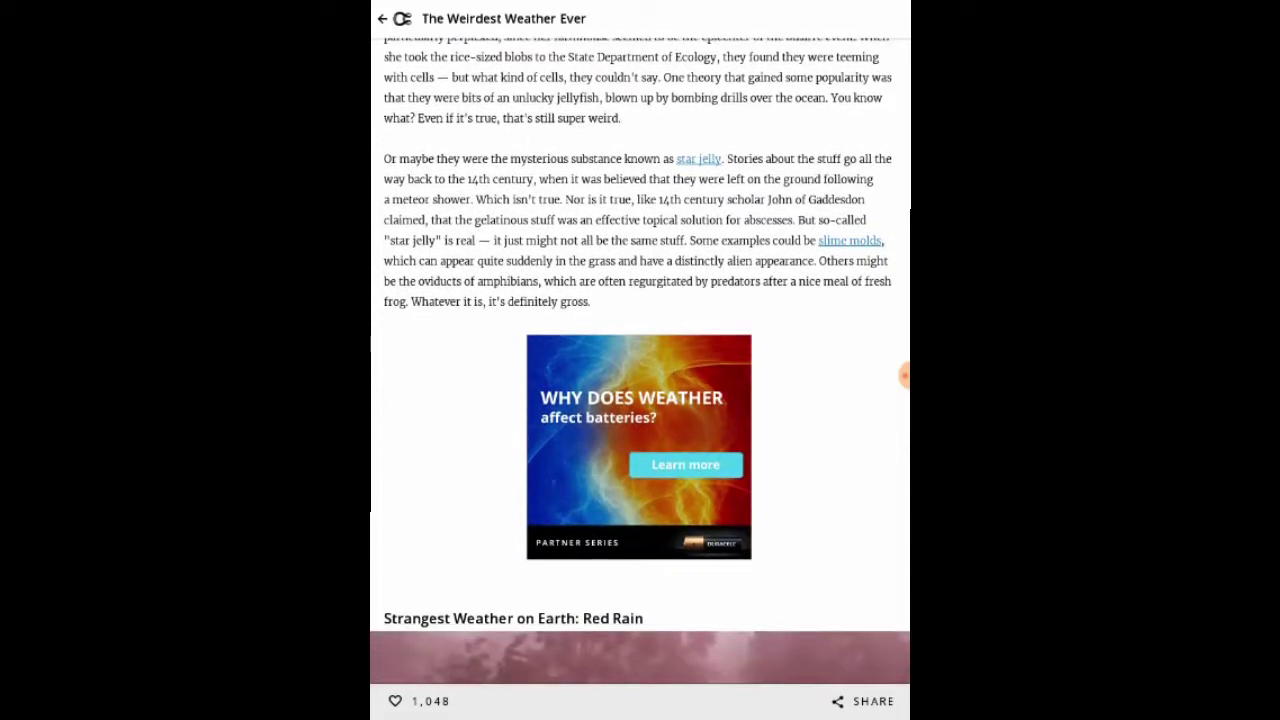
{"action": "scroll", "coordinate": [640, 400], "scroll_direction": "down", "scroll_amount": 3}
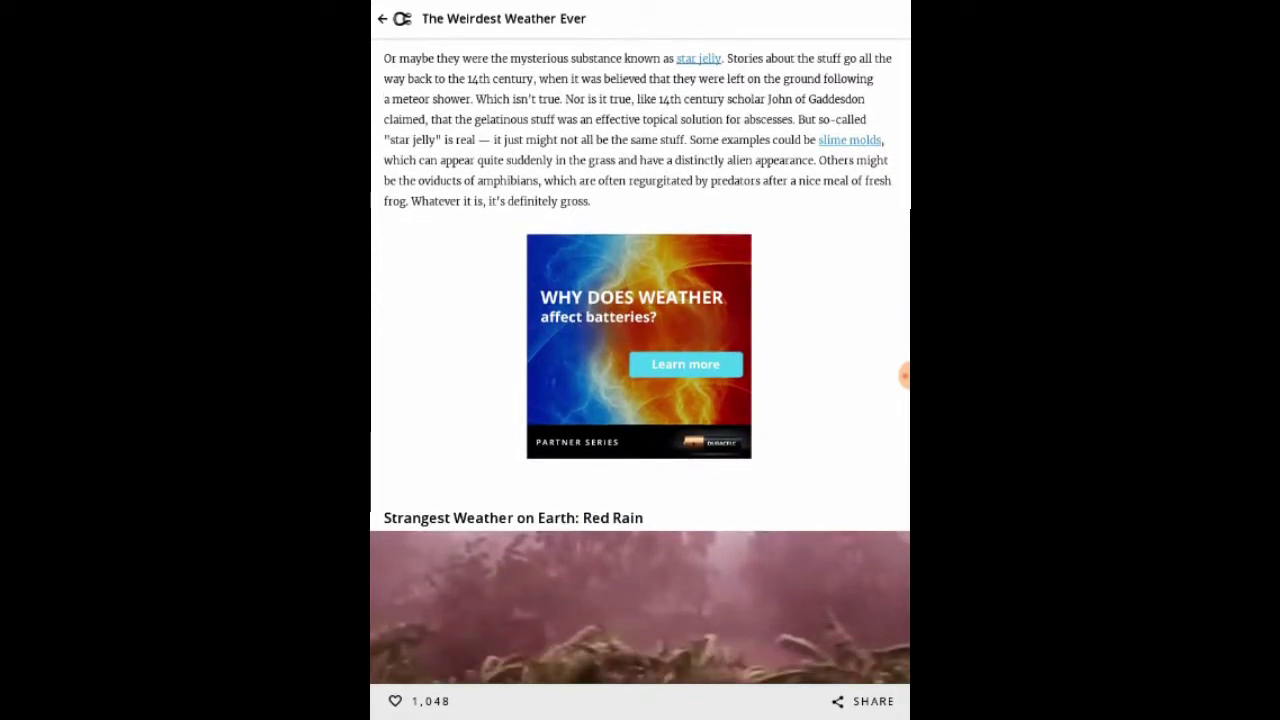
{"action": "scroll", "coordinate": [640, 400], "scroll_direction": "down", "scroll_amount": 3}
{"action": "scroll", "coordinate": [640, 400], "scroll_direction": "down", "scroll_amount": 3}
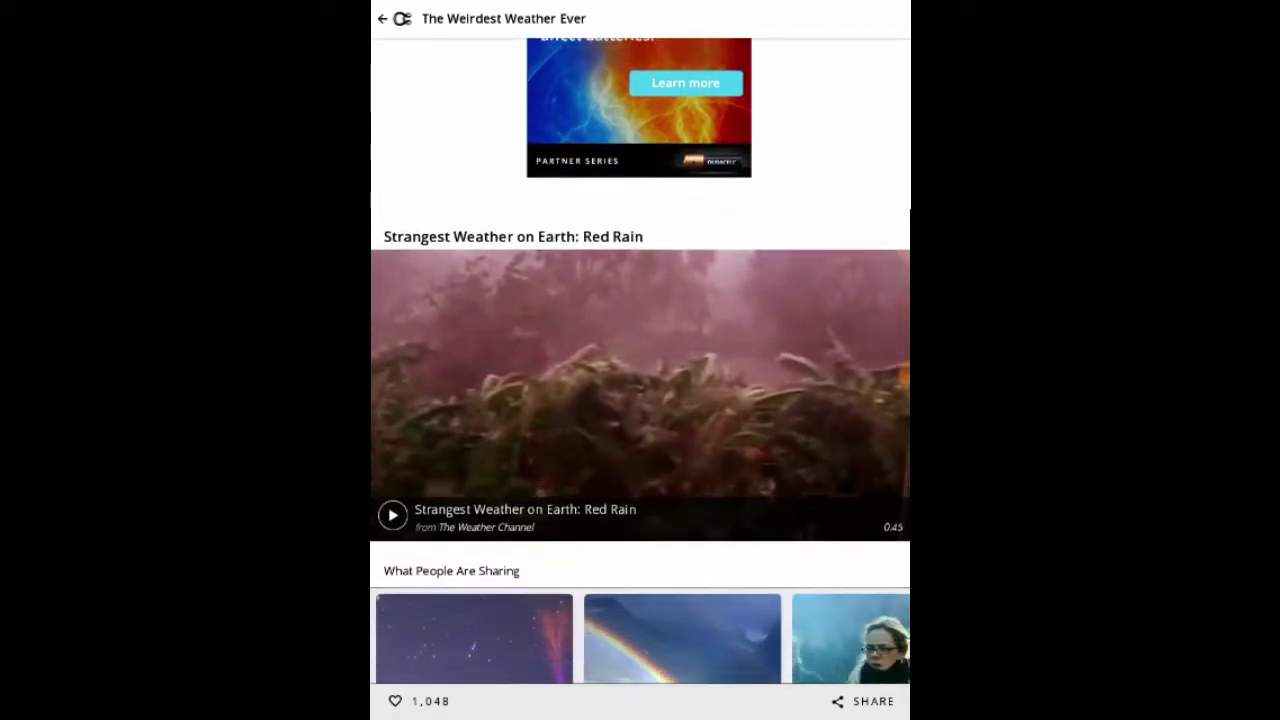
{"action": "scroll", "coordinate": [640, 400], "scroll_direction": "down", "scroll_amount": 3}
{"action": "scroll", "coordinate": [640, 400], "scroll_direction": "down", "scroll_amount": 2}
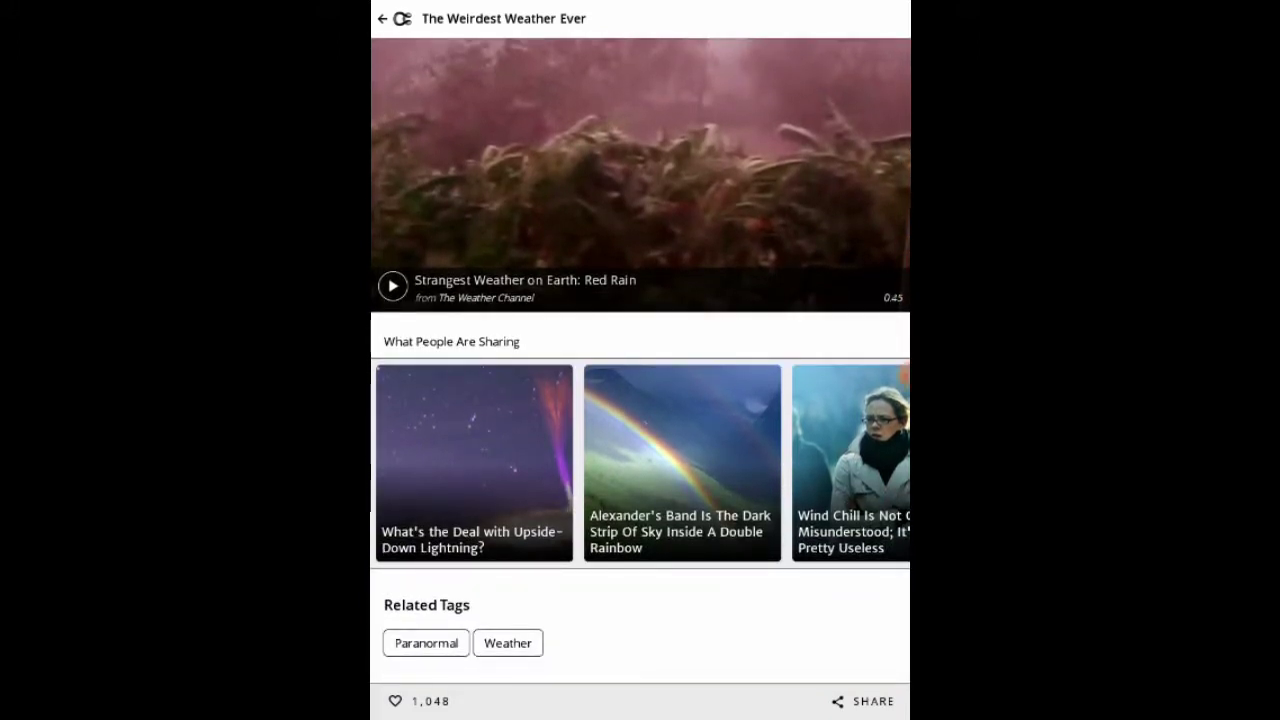
Step: Close the weather article and return to the Today feed
{"action": "left_click", "coordinate": [382, 18]}
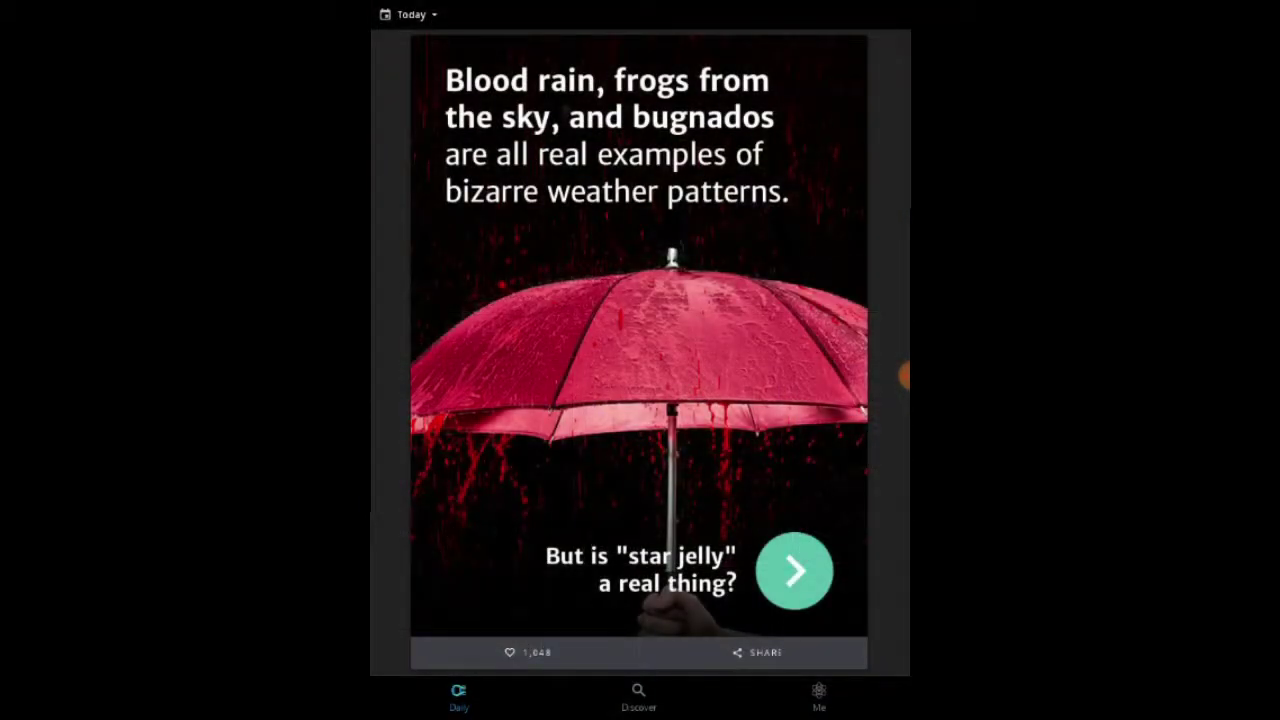
{"action": "scroll", "coordinate": [640, 360], "scroll_direction": "down", "scroll_amount": 5}
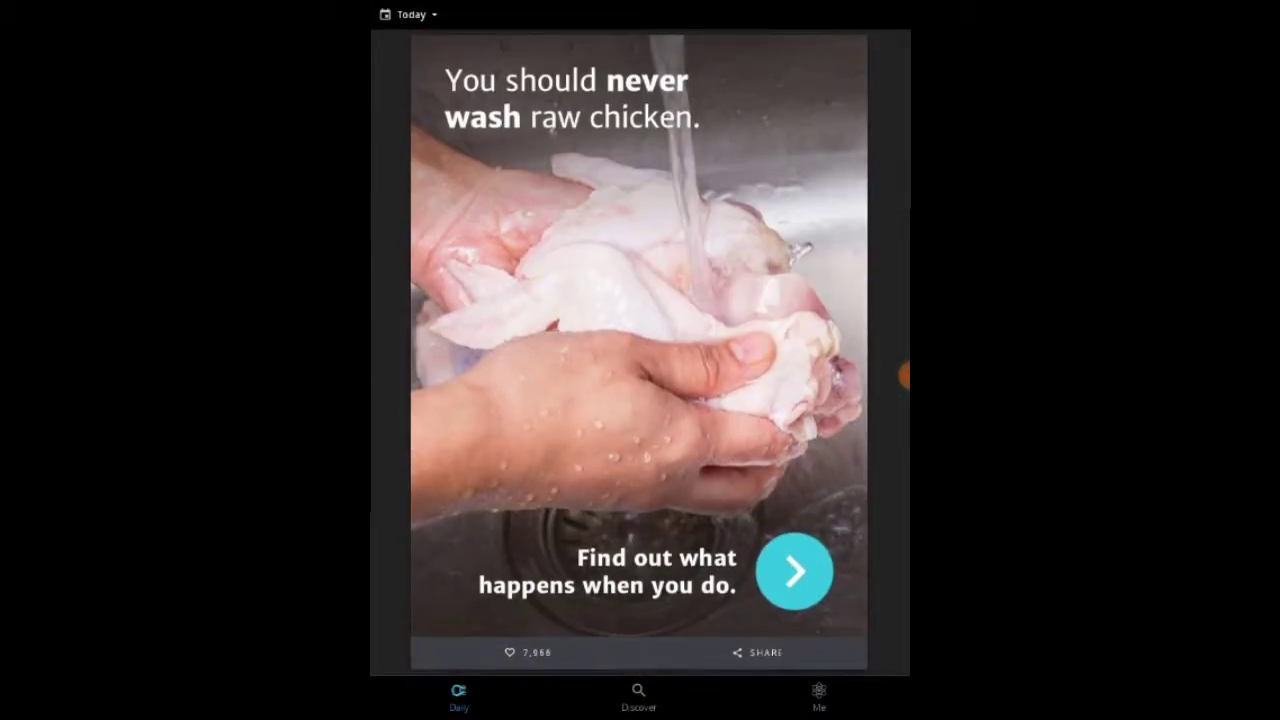
{"action": "scroll", "coordinate": [640, 360], "scroll_direction": "down", "scroll_amount": 4}
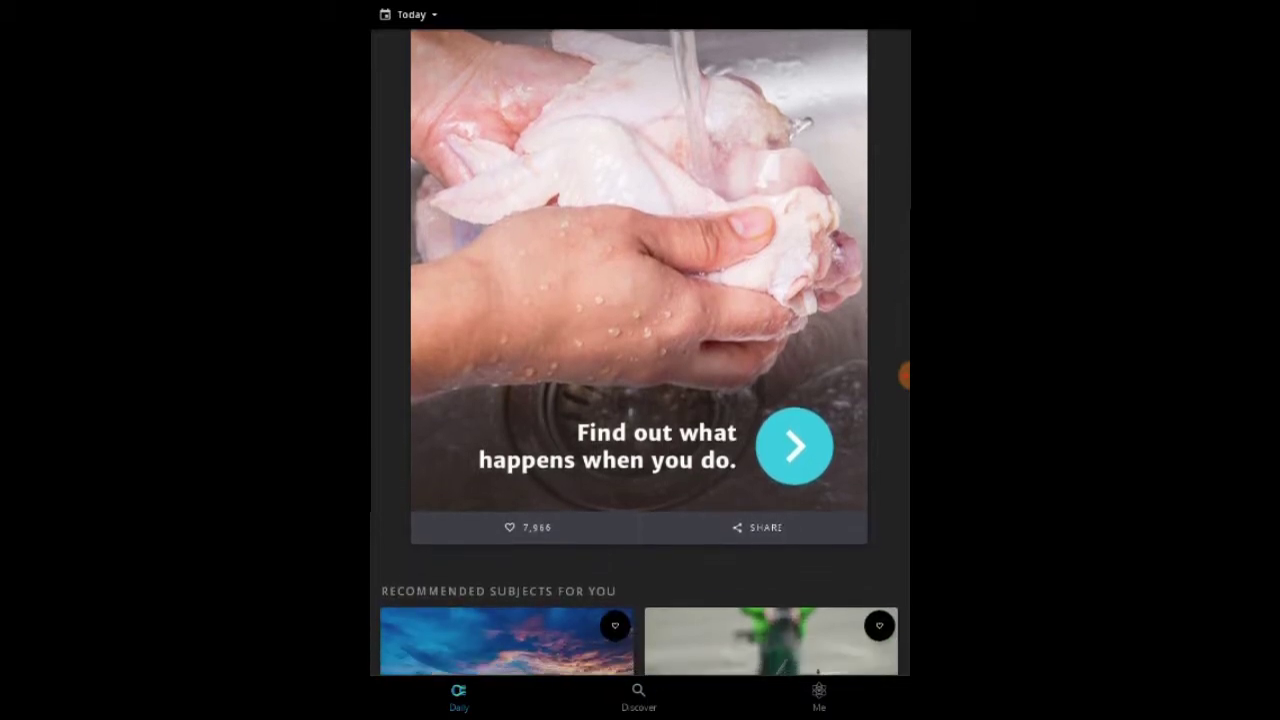
{"action": "scroll", "coordinate": [640, 360], "scroll_direction": "down", "scroll_amount": 6}
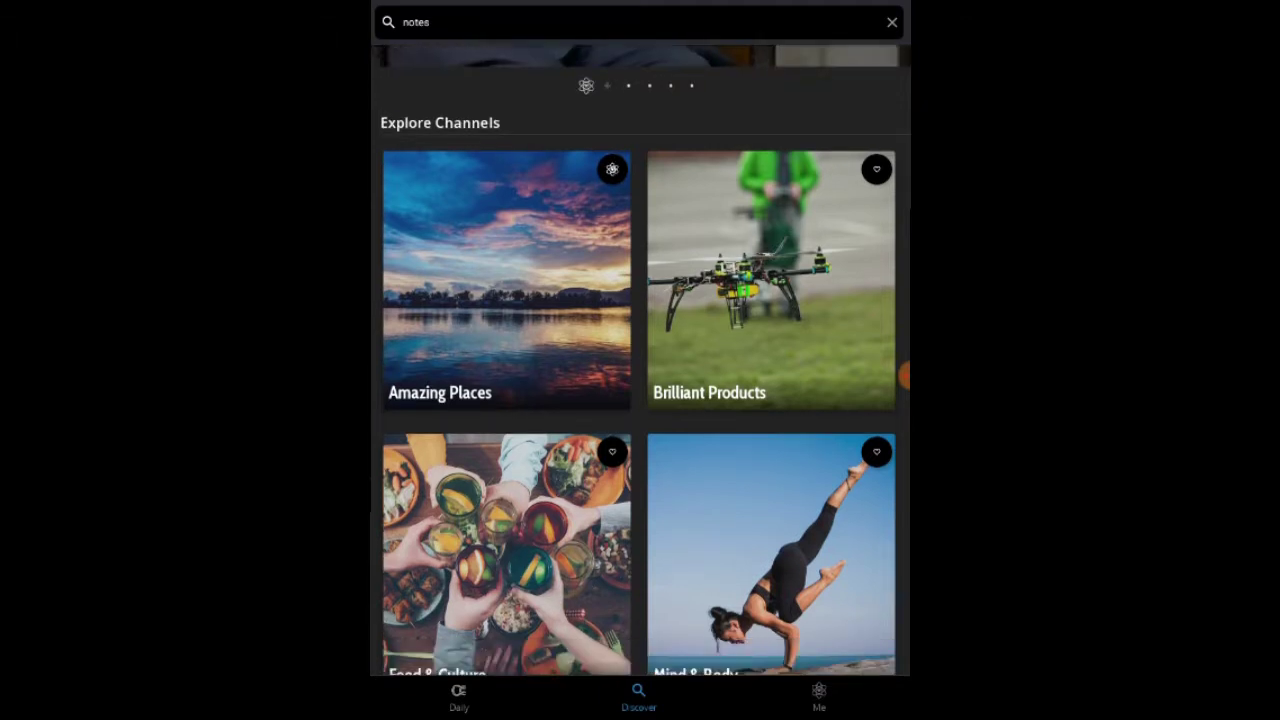
{"action": "scroll", "coordinate": [640, 400], "scroll_direction": "down", "scroll_amount": 4}
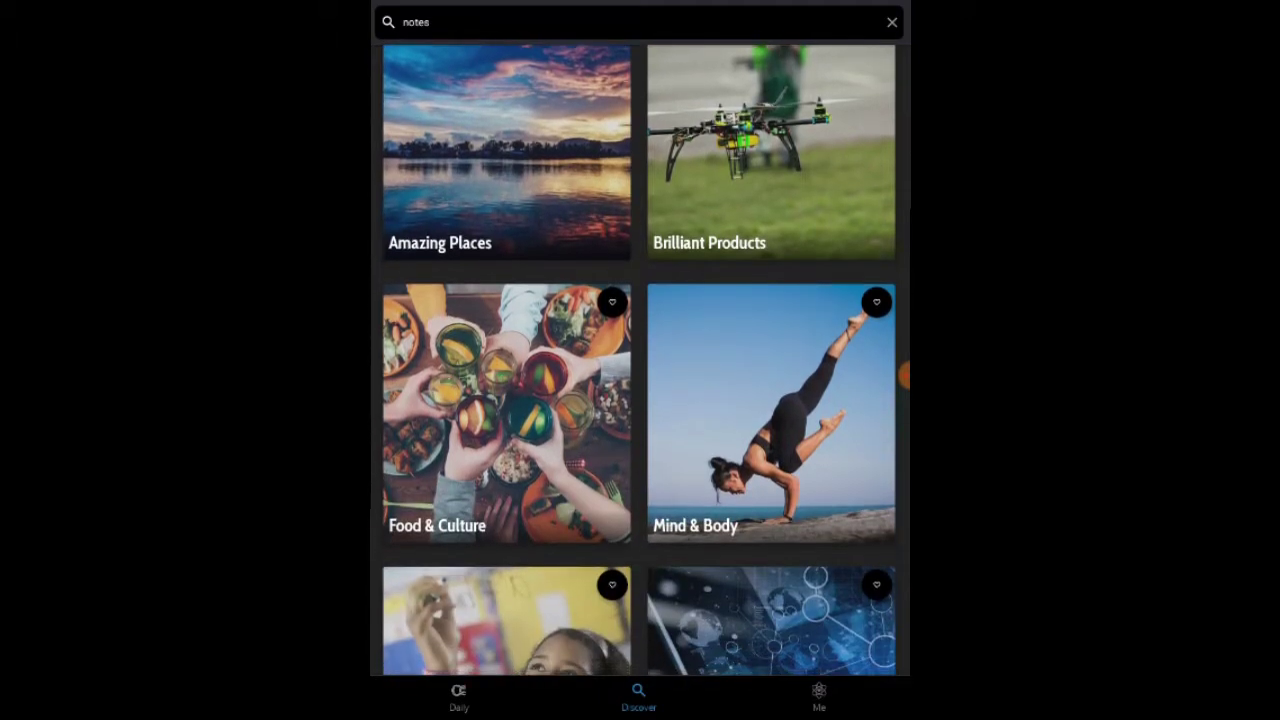
{"action": "scroll", "coordinate": [640, 400], "scroll_direction": "down", "scroll_amount": 3}
{"action": "scroll", "coordinate": [640, 400], "scroll_direction": "down", "scroll_amount": 3}
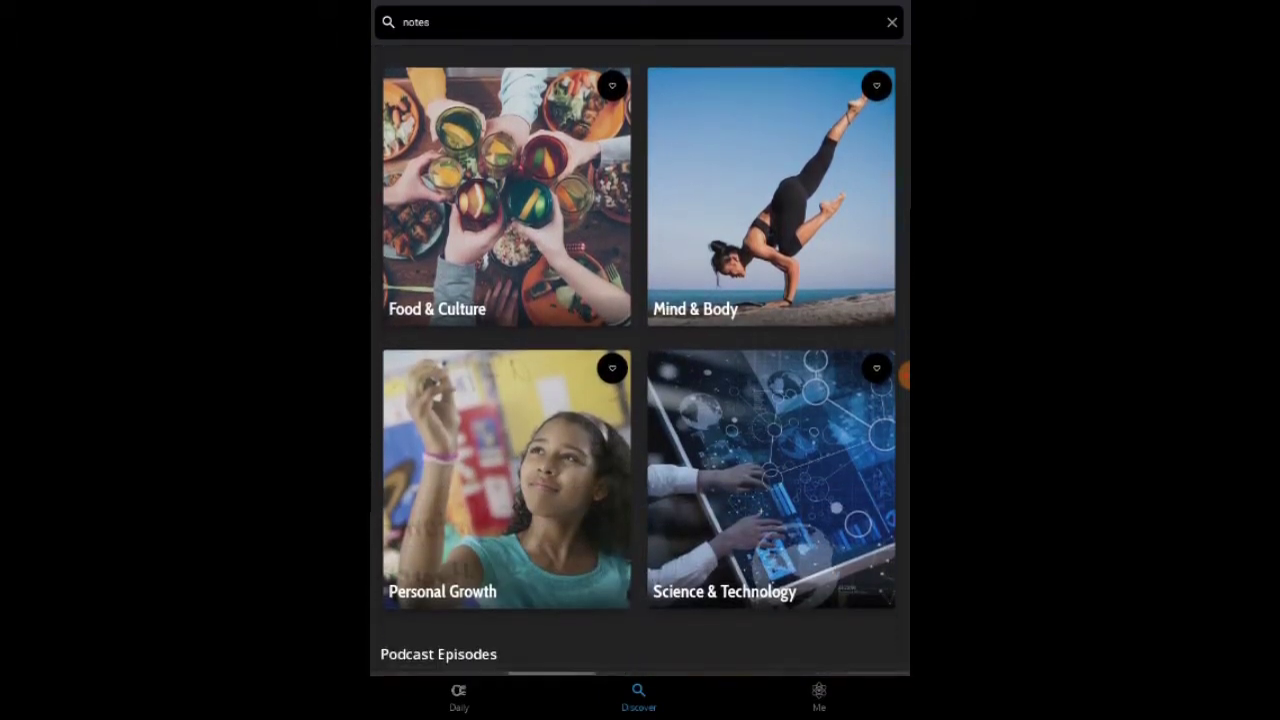
Step: Follow the Science & Technology channel on the Discover page
{"action": "left_click", "coordinate": [892, 375]}
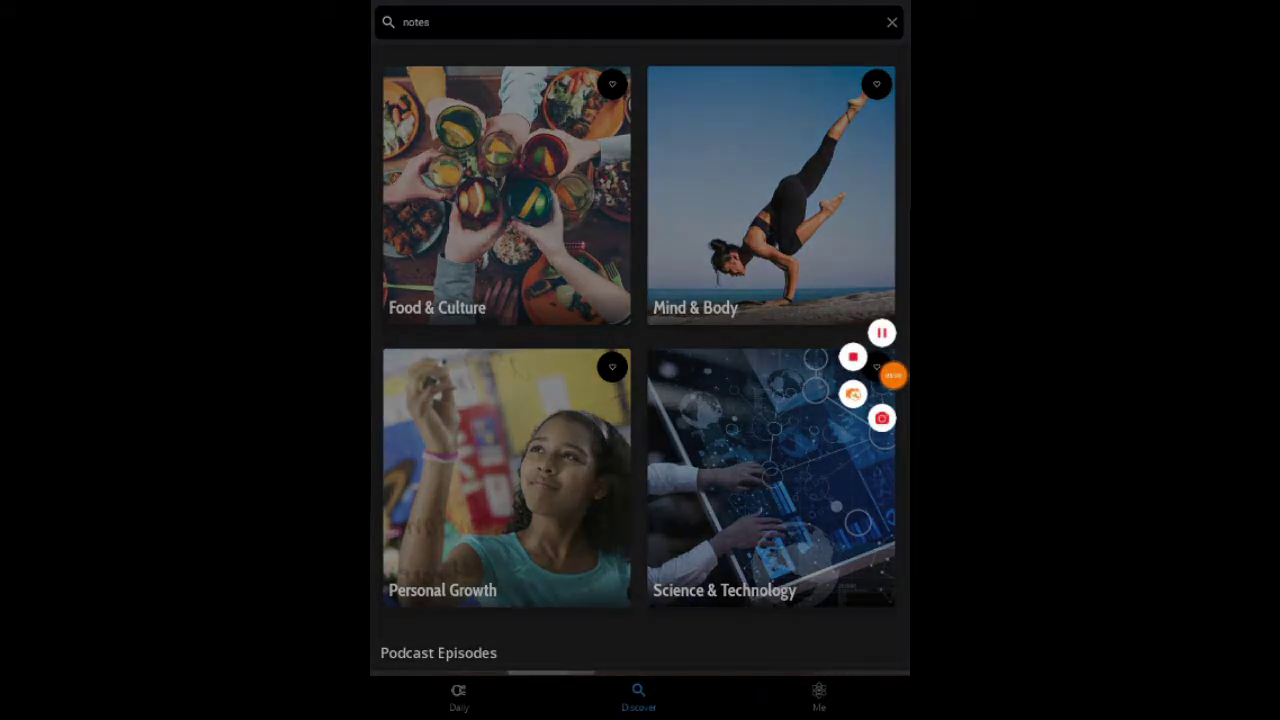
{"action": "left_click", "coordinate": [892, 375]}
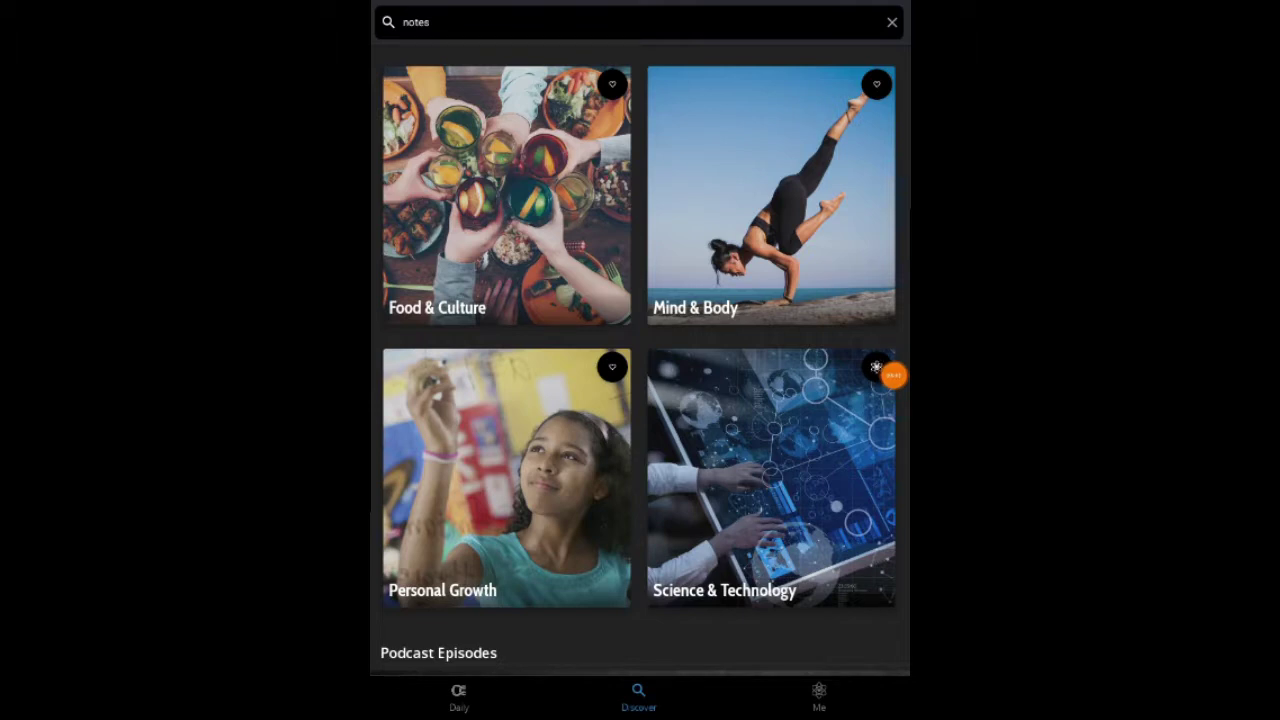
{"action": "scroll", "coordinate": [640, 360], "scroll_direction": "down", "scroll_amount": 5}
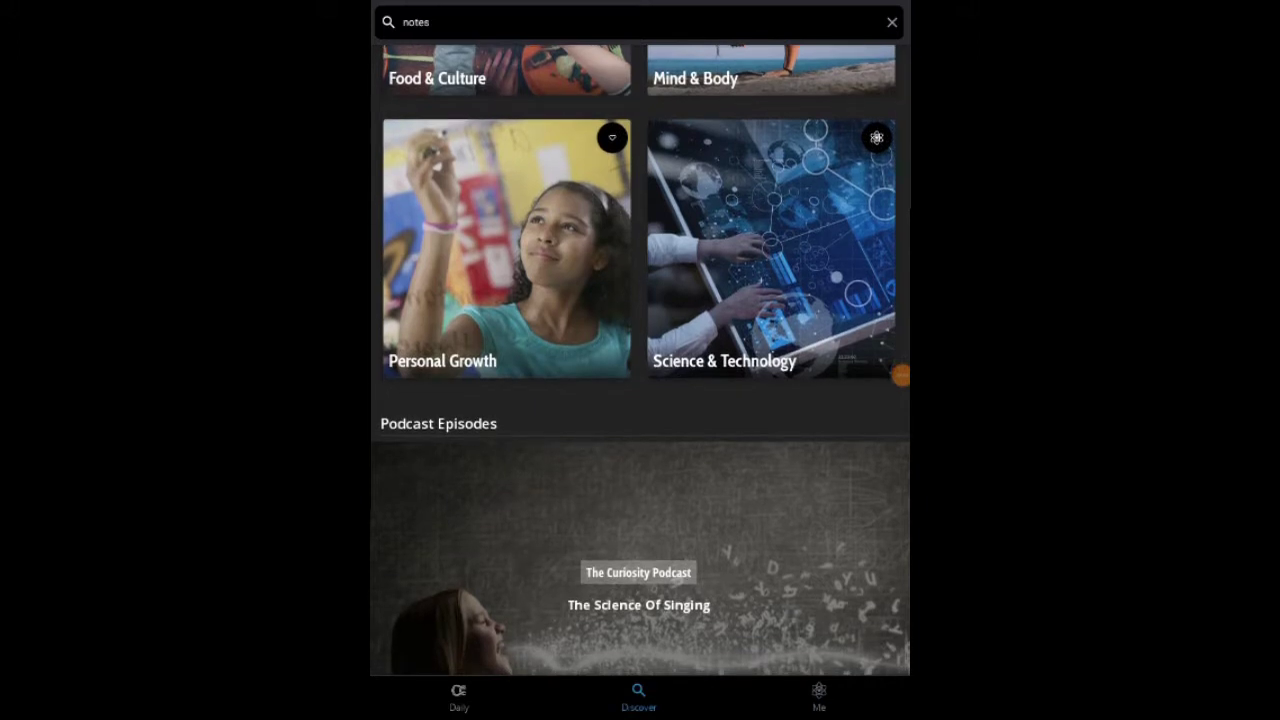
Step: Open the Me profile page
{"action": "left_click", "coordinate": [507, 260]}
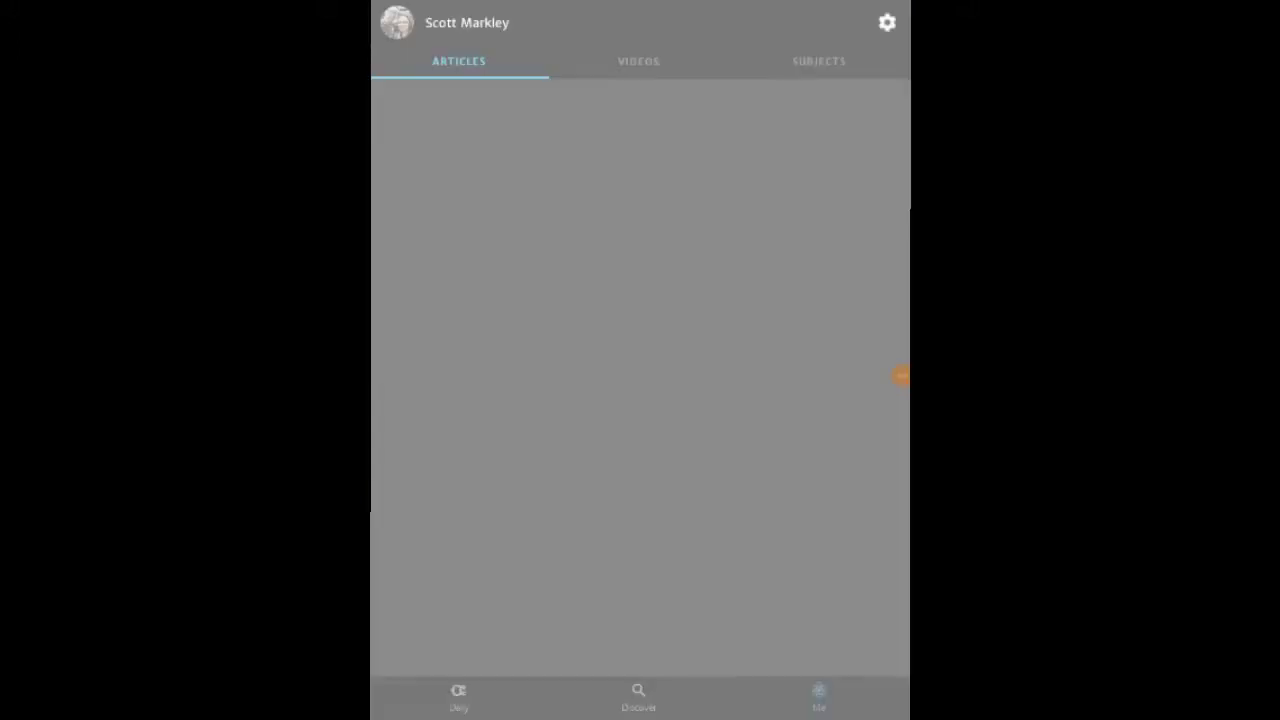